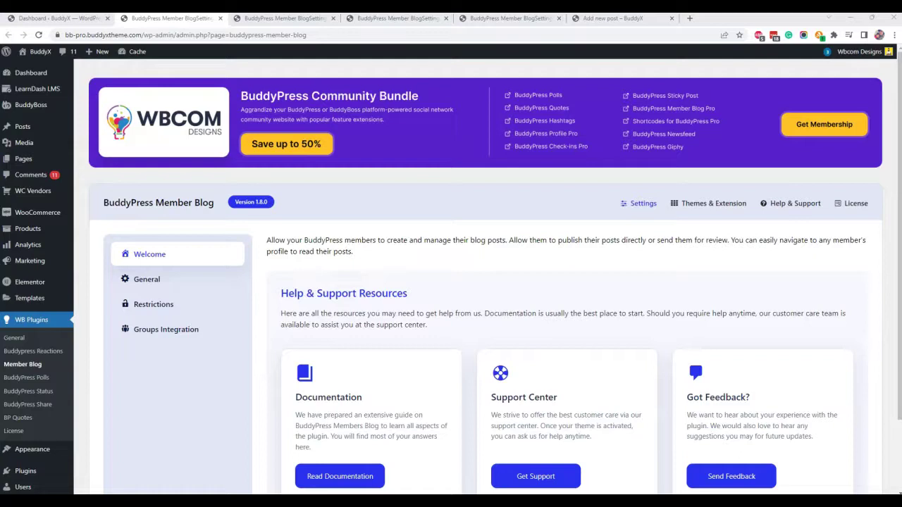
Step: Switch Enable user publishing and Enable create category to ON in Member Blog General Settings
{"action": "left_click", "coordinate": [290, 20]}
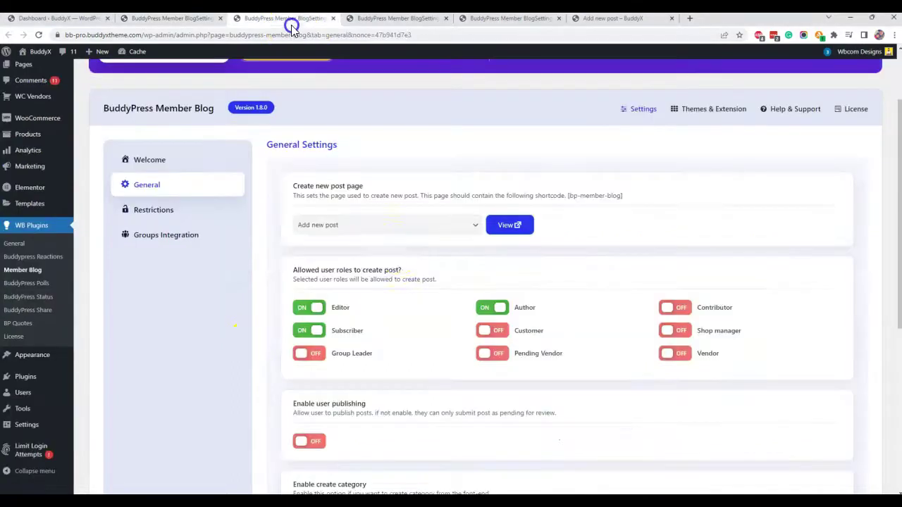
{"action": "scroll", "coordinate": [403, 261], "scroll_direction": "down", "scroll_amount": 1}
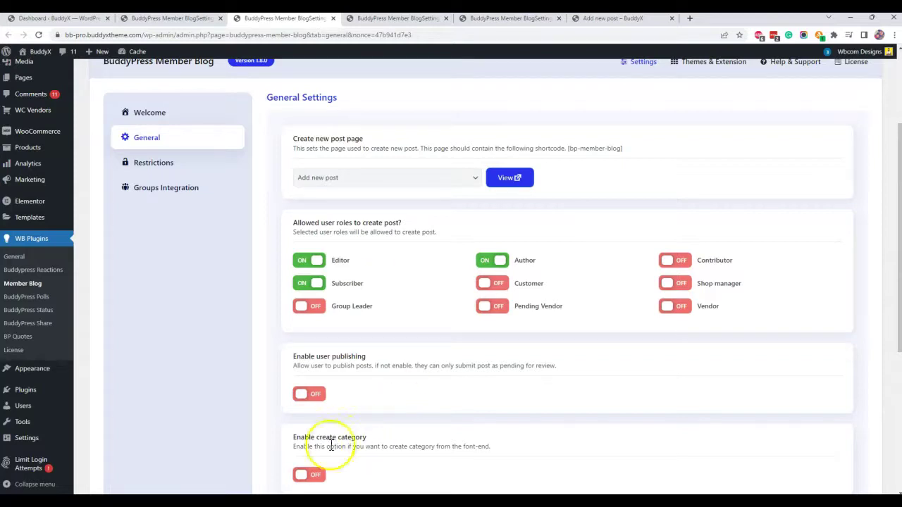
{"action": "left_click", "coordinate": [308, 399]}
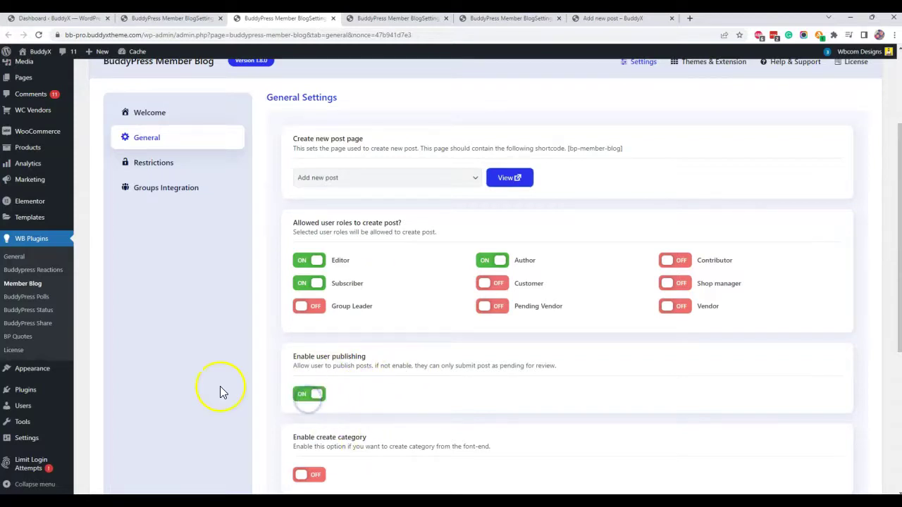
{"action": "scroll", "coordinate": [220, 387], "scroll_direction": "down", "scroll_amount": 2}
{"action": "left_click", "coordinate": [313, 381]}
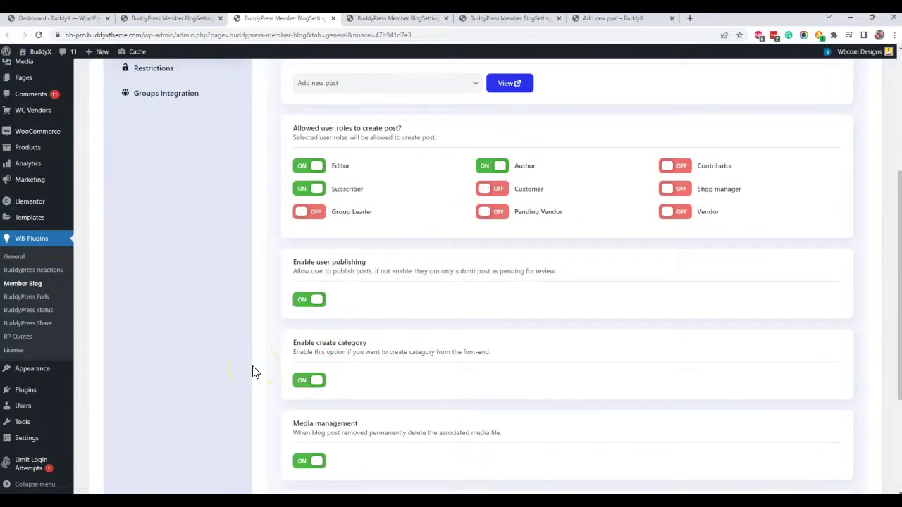
{"action": "scroll", "coordinate": [253, 371], "scroll_direction": "down", "scroll_amount": 2}
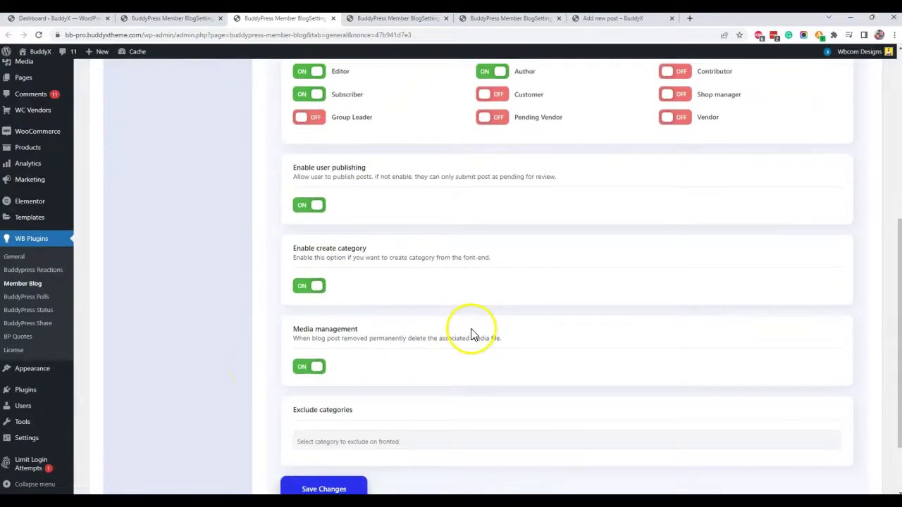
{"action": "scroll", "coordinate": [321, 350], "scroll_direction": "down", "scroll_amount": 2}
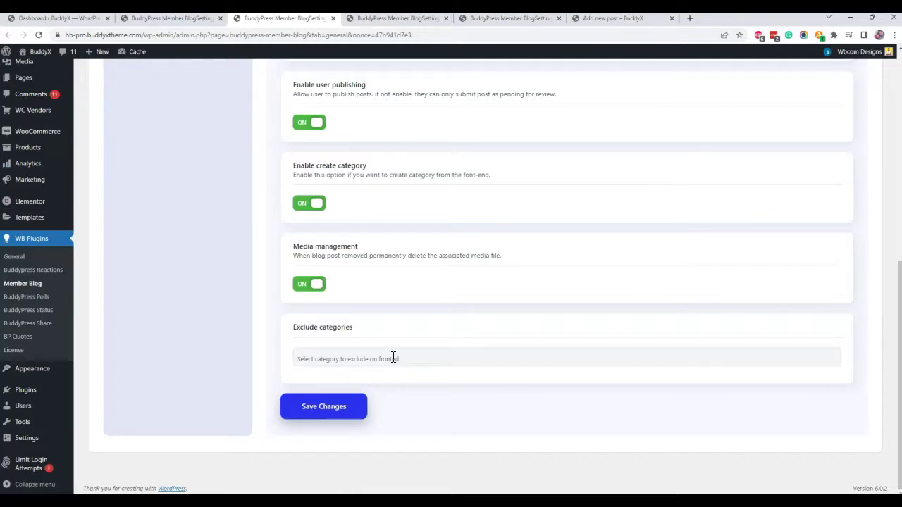
{"action": "left_click", "coordinate": [422, 184]}
{"action": "left_click", "coordinate": [425, 110]}
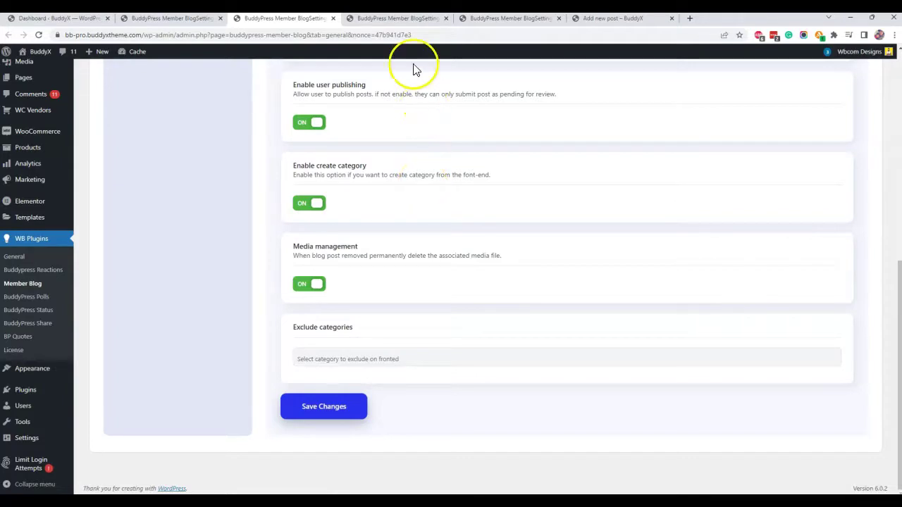
Step: On the front-end Add new post form, review the Group Post dropdown's groups without choosing one
{"action": "left_click", "coordinate": [626, 19]}
{"action": "scroll", "coordinate": [169, 234], "scroll_direction": "down", "scroll_amount": 2}
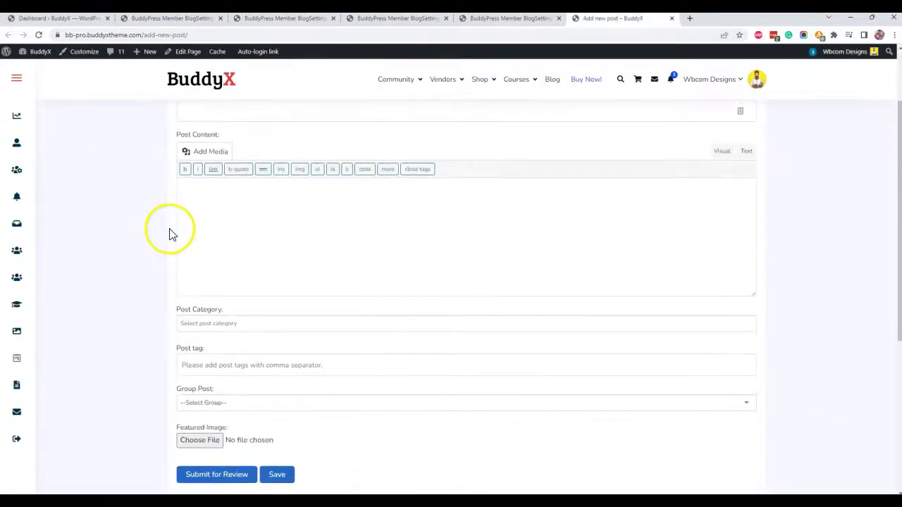
{"action": "scroll", "coordinate": [137, 199], "scroll_direction": "up", "scroll_amount": 2}
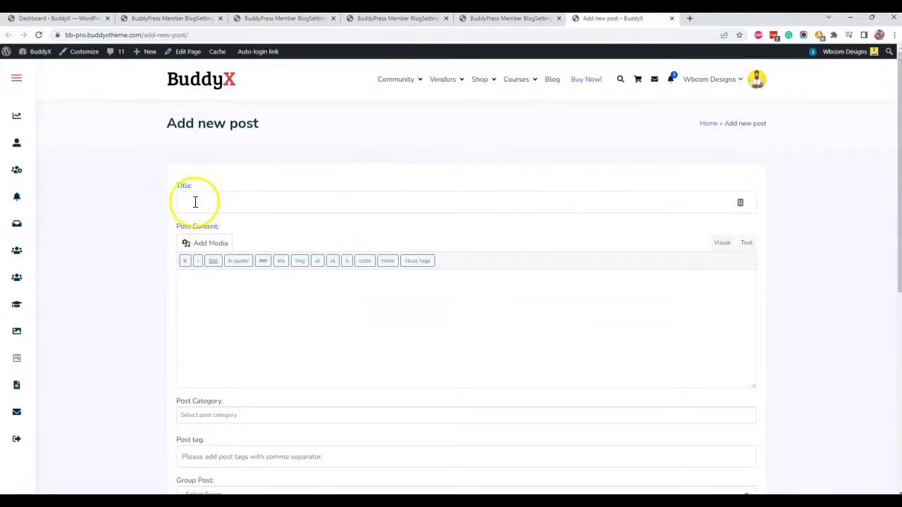
{"action": "scroll", "coordinate": [233, 242], "scroll_direction": "down", "scroll_amount": 1}
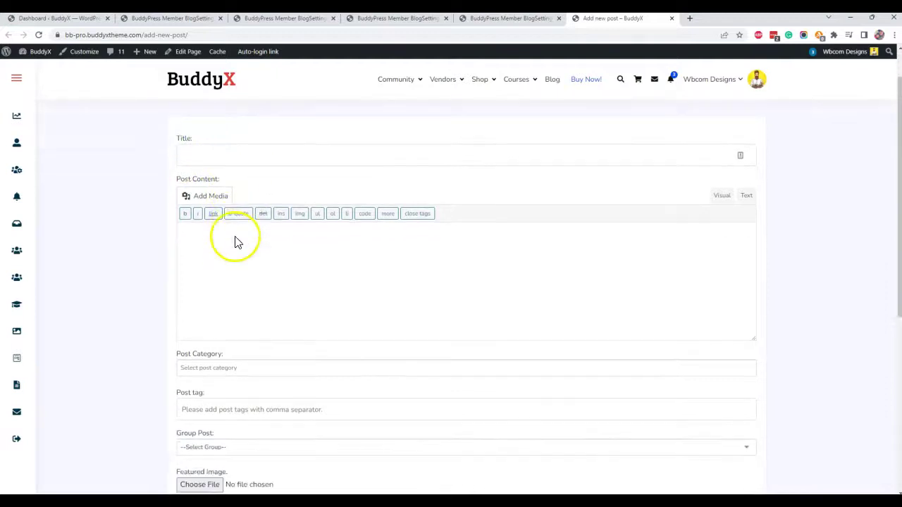
{"action": "scroll", "coordinate": [234, 235], "scroll_direction": "down", "scroll_amount": 1}
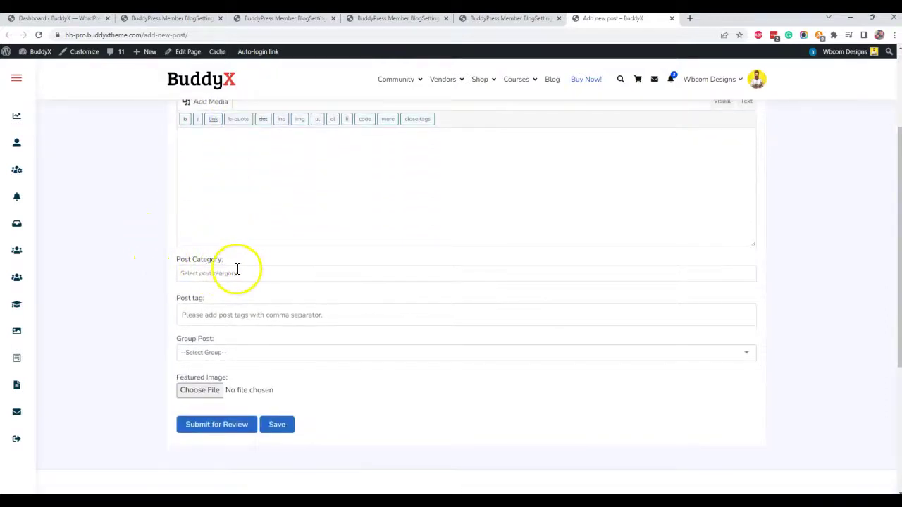
{"action": "scroll", "coordinate": [239, 269], "scroll_direction": "down", "scroll_amount": 1}
{"action": "left_click", "coordinate": [227, 258]}
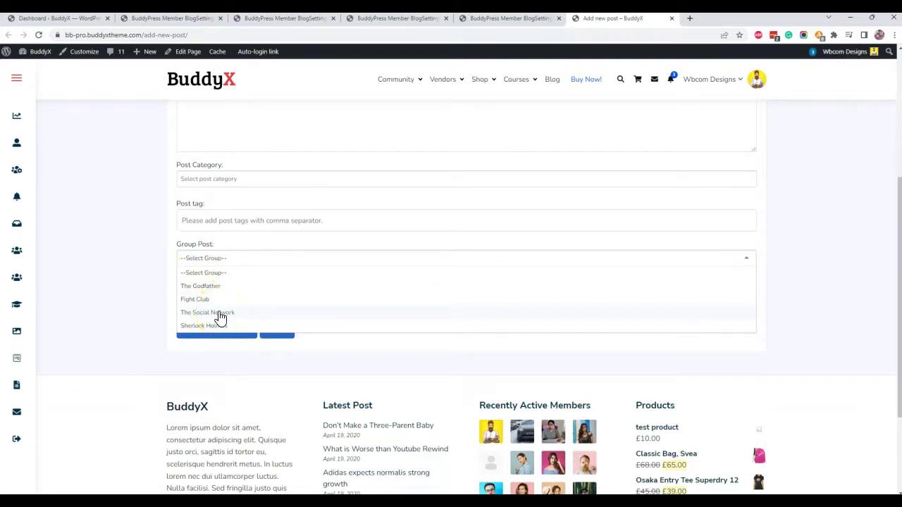
{"action": "left_click", "coordinate": [116, 273]}
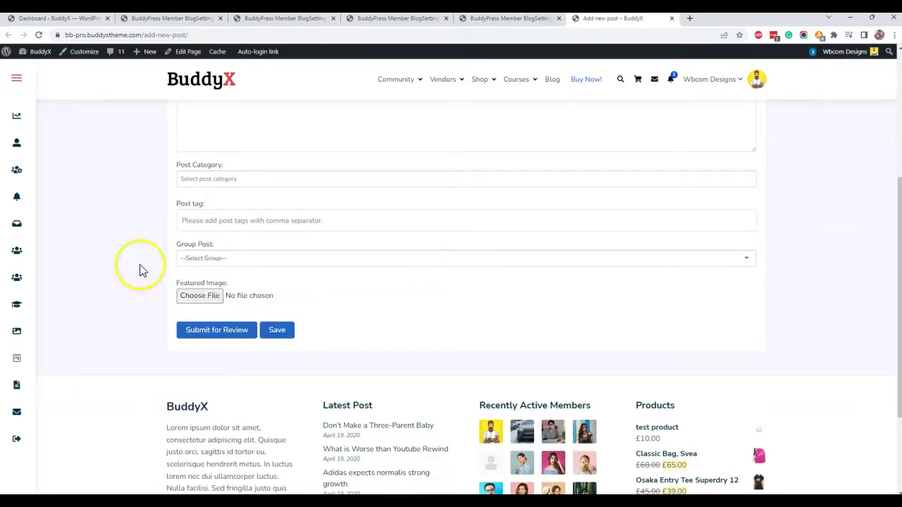
{"action": "left_click", "coordinate": [246, 248]}
Step: Go to the Member Blog Groups Integration settings and review the group posting options
{"action": "left_click", "coordinate": [341, 192]}
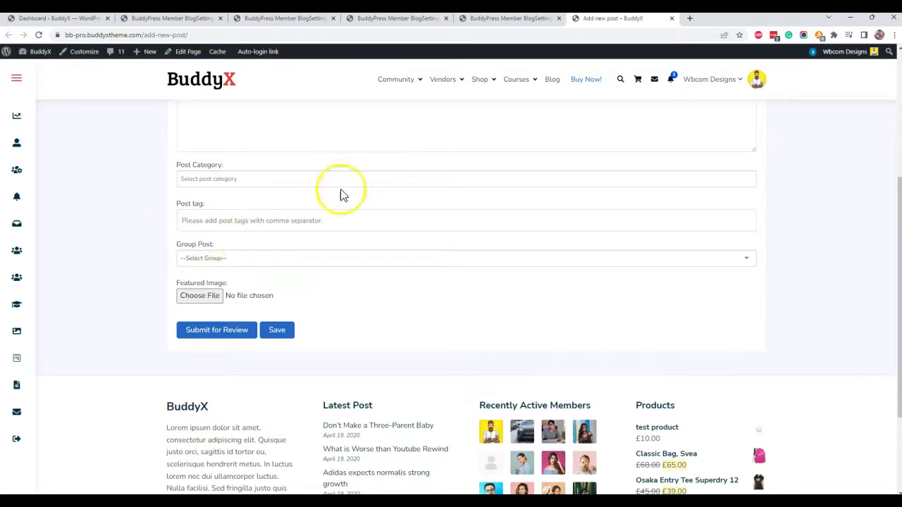
{"action": "left_click", "coordinate": [307, 19]}
{"action": "left_click", "coordinate": [496, 19]}
{"action": "scroll", "coordinate": [241, 247], "scroll_direction": "down", "scroll_amount": 3}
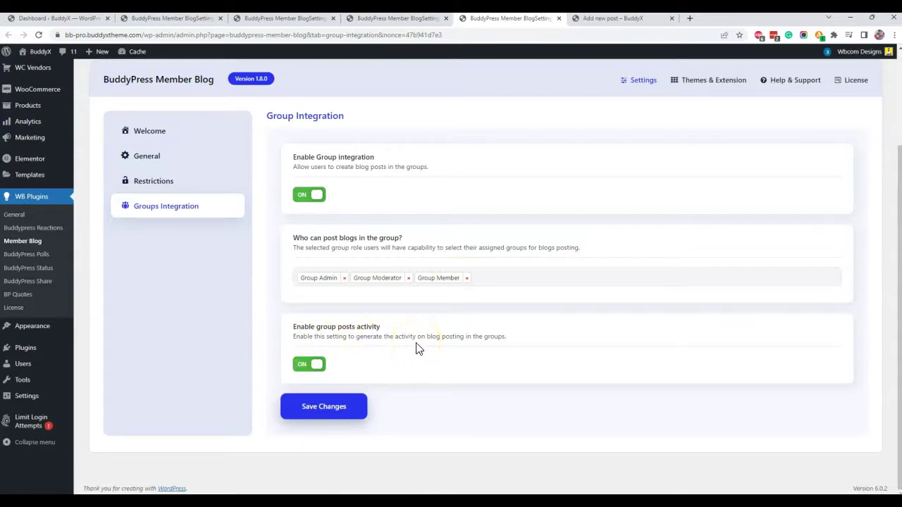
Step: Go back to the front-end Add new post browser tab
{"action": "left_click", "coordinate": [603, 19]}
Step: Check the refreshed Add new post form's Group Post list, + category and Create a new post buttons
{"action": "scroll", "coordinate": [190, 254], "scroll_direction": "up", "scroll_amount": 3}
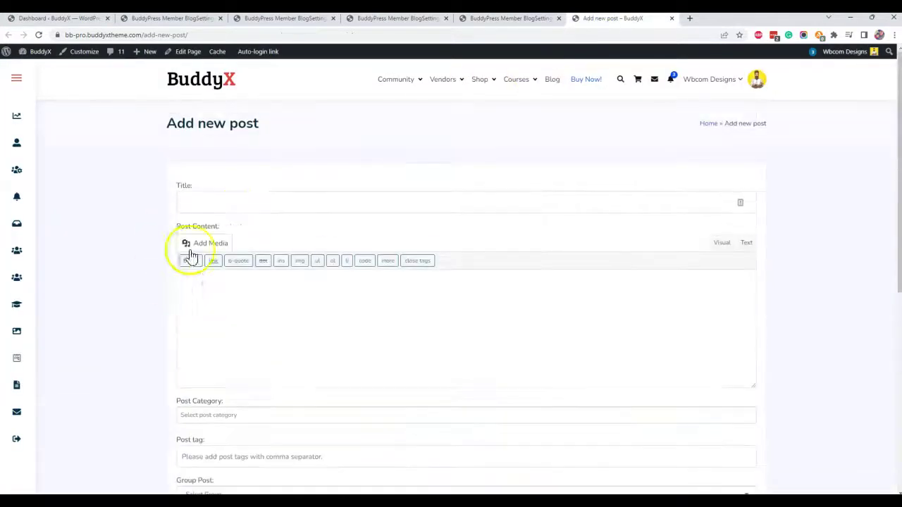
{"action": "scroll", "coordinate": [326, 312], "scroll_direction": "down", "scroll_amount": 1}
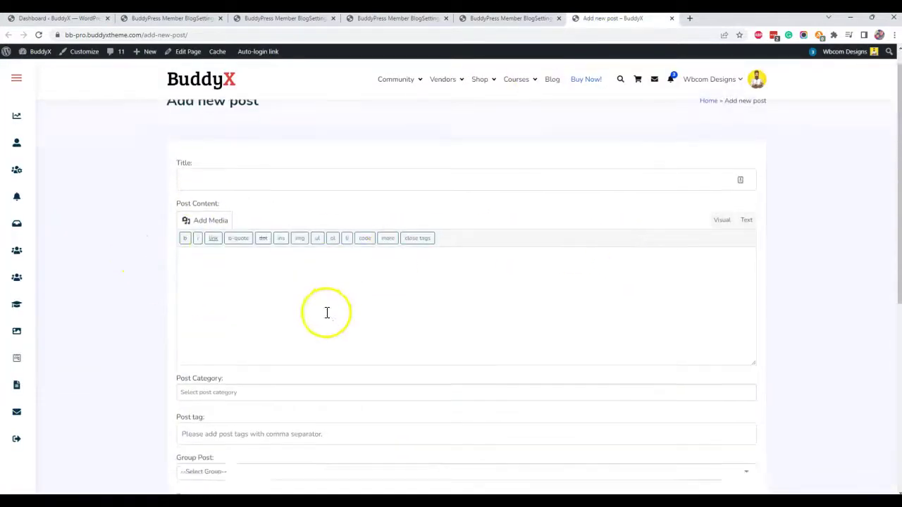
{"action": "scroll", "coordinate": [282, 324], "scroll_direction": "down", "scroll_amount": 2}
{"action": "left_click", "coordinate": [247, 260]}
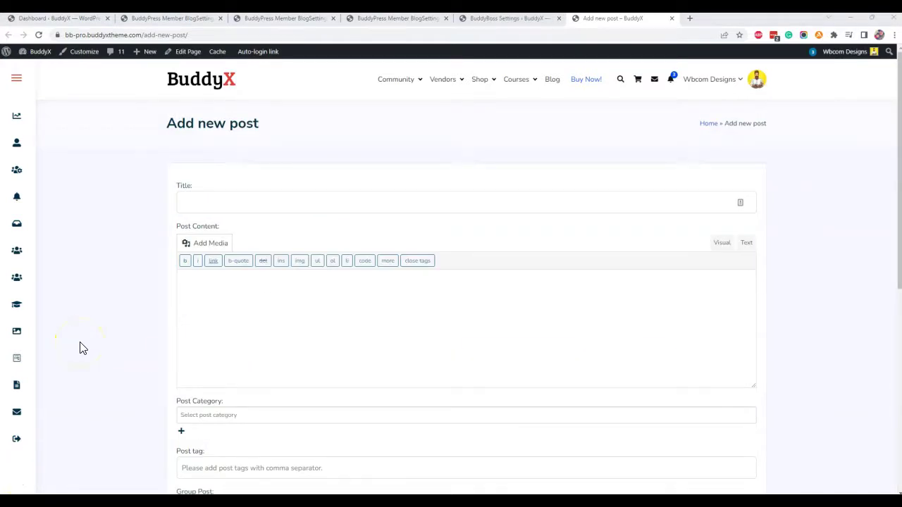
{"action": "scroll", "coordinate": [208, 235], "scroll_direction": "down", "scroll_amount": 1}
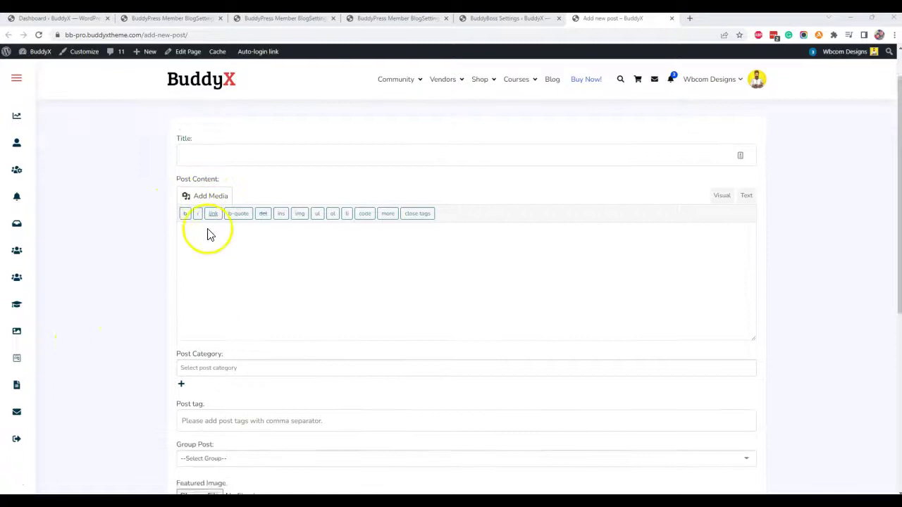
{"action": "scroll", "coordinate": [208, 239], "scroll_direction": "down", "scroll_amount": 2}
{"action": "scroll", "coordinate": [212, 296], "scroll_direction": "down", "scroll_amount": 1}
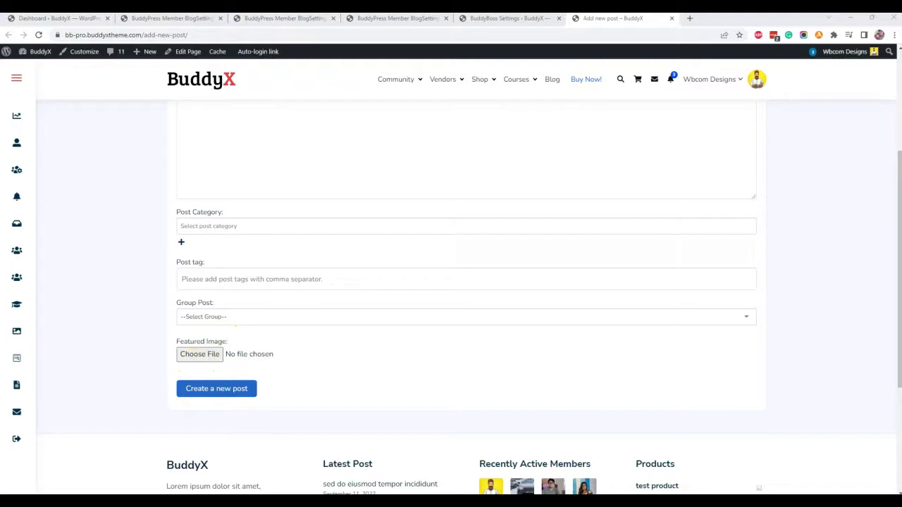
{"action": "scroll", "coordinate": [97, 177], "scroll_direction": "up", "scroll_amount": 3}
Step: Enter the title, paste lorem ipsum body text, and set the category to Uncategorized
{"action": "left_click", "coordinate": [211, 203]}
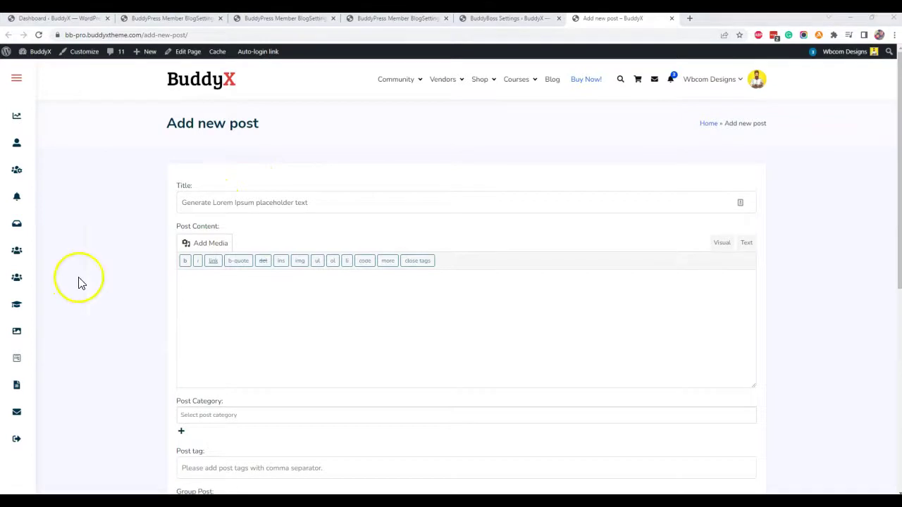
{"action": "left_click", "coordinate": [231, 322]}
{"action": "key", "text": "ctrl+v"}
{"action": "scroll", "coordinate": [148, 317], "scroll_direction": "down", "scroll_amount": 2}
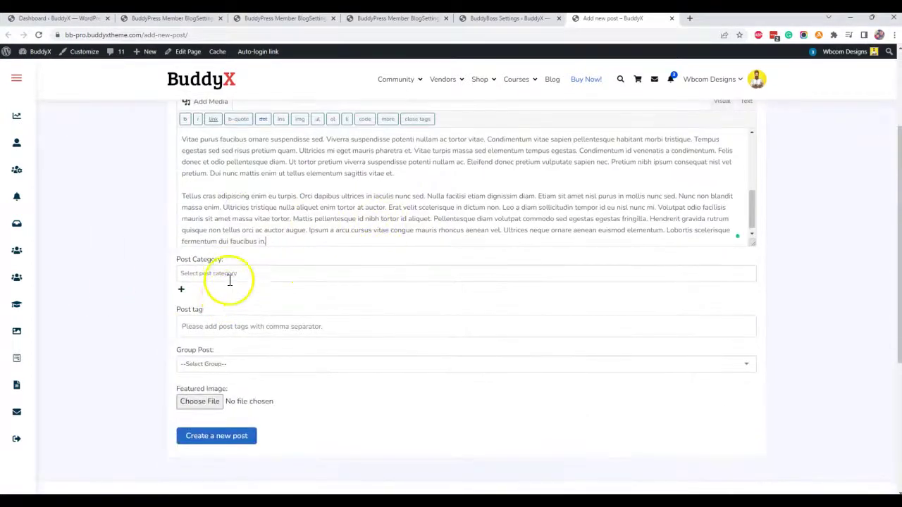
{"action": "left_click", "coordinate": [207, 278]}
{"action": "left_click", "coordinate": [211, 336]}
{"action": "left_click", "coordinate": [141, 325]}
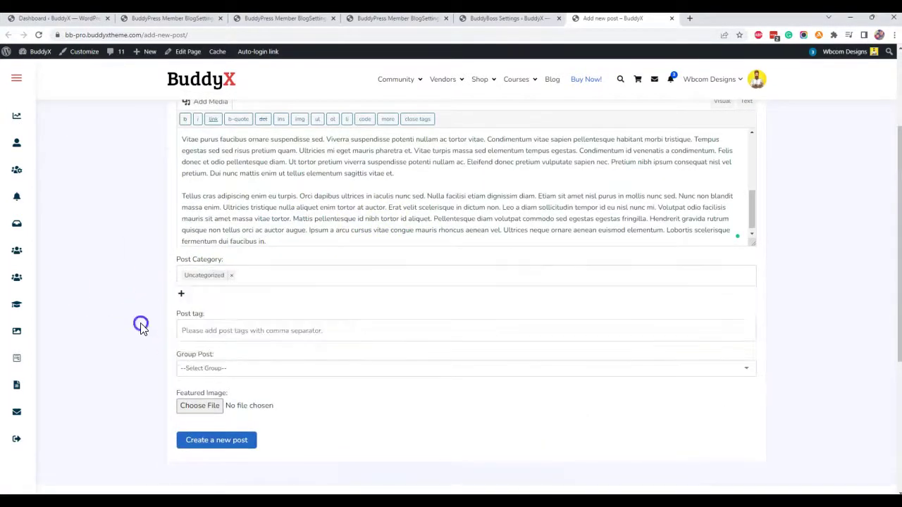
Step: Add the tags wbcom and wbcomdesigns to the post
{"action": "left_click", "coordinate": [218, 334]}
{"action": "type", "text": "wbcom"}
{"action": "key", "text": "Return"}
{"action": "type", "text": "wbco"}
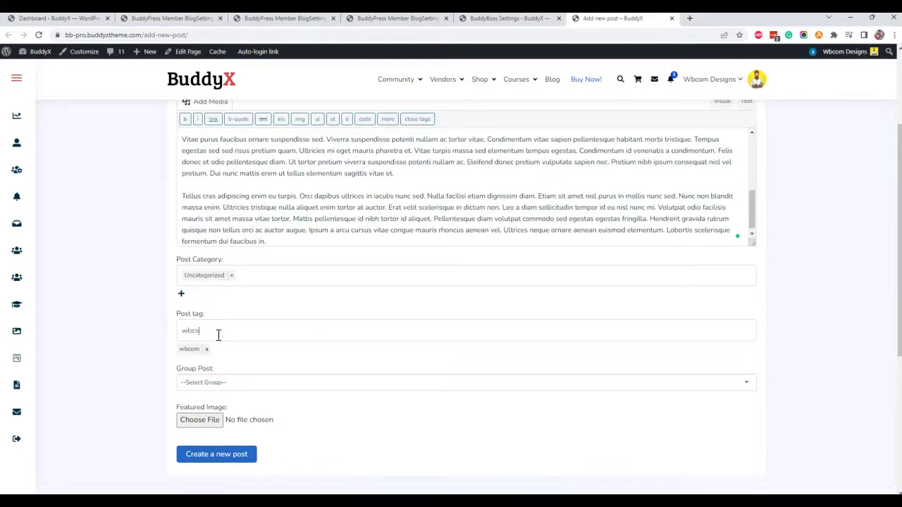
{"action": "type", "text": "mdesi"}
{"action": "type", "text": "gns"}
{"action": "key", "text": "Return"}
Step: Attach the starry hd-wallpaper featured image and submit the post with Create a new post
{"action": "scroll", "coordinate": [219, 336], "scroll_direction": "down", "scroll_amount": 2}
{"action": "left_click", "coordinate": [213, 323]}
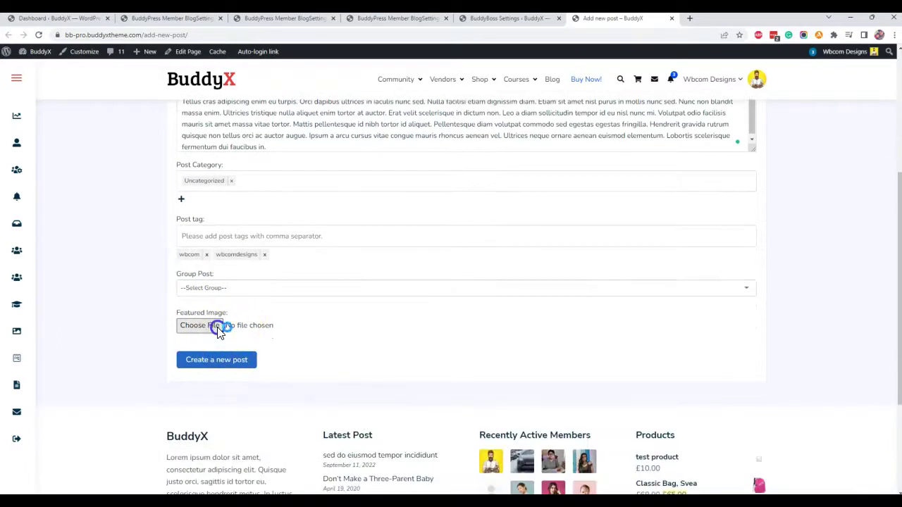
{"action": "double_click", "coordinate": [306, 130]}
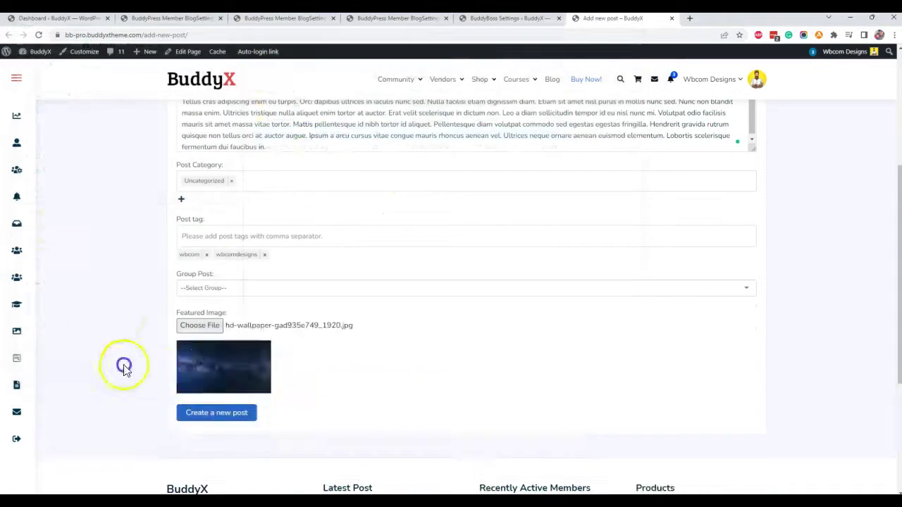
{"action": "left_click", "coordinate": [214, 412]}
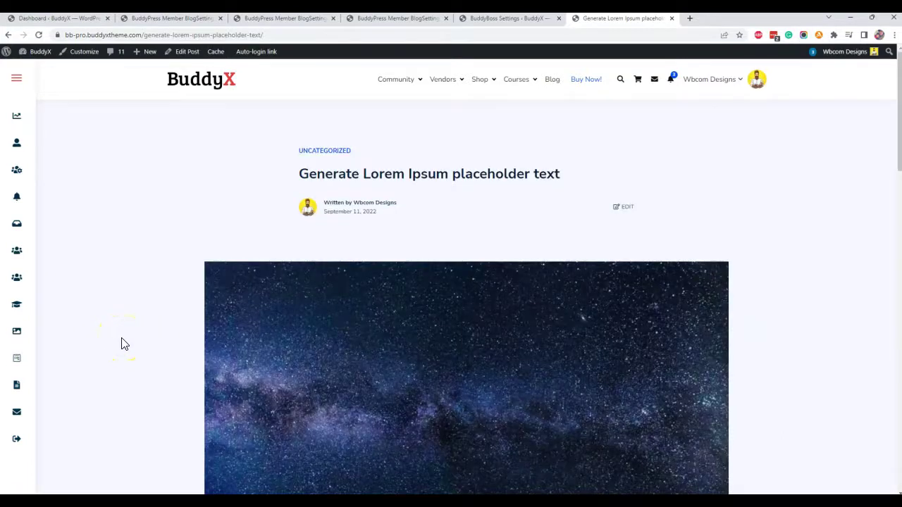
Step: Open Community > Activity in a new tab and confirm the new post's Blogs entry appears
{"action": "scroll", "coordinate": [347, 266], "scroll_direction": "down", "scroll_amount": 2}
{"action": "scroll", "coordinate": [348, 266], "scroll_direction": "up", "scroll_amount": 2}
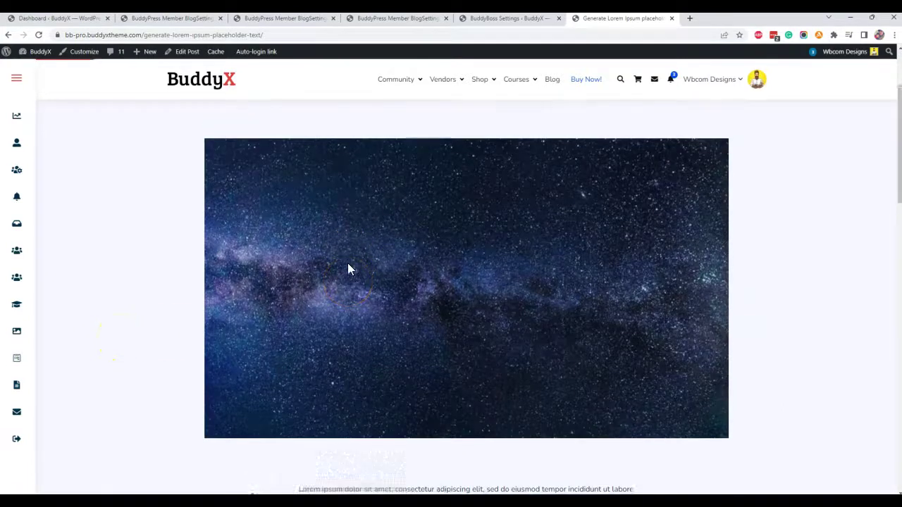
{"action": "mouse_move", "coordinate": [396, 78]}
{"action": "left_click", "coordinate": [357, 113]}
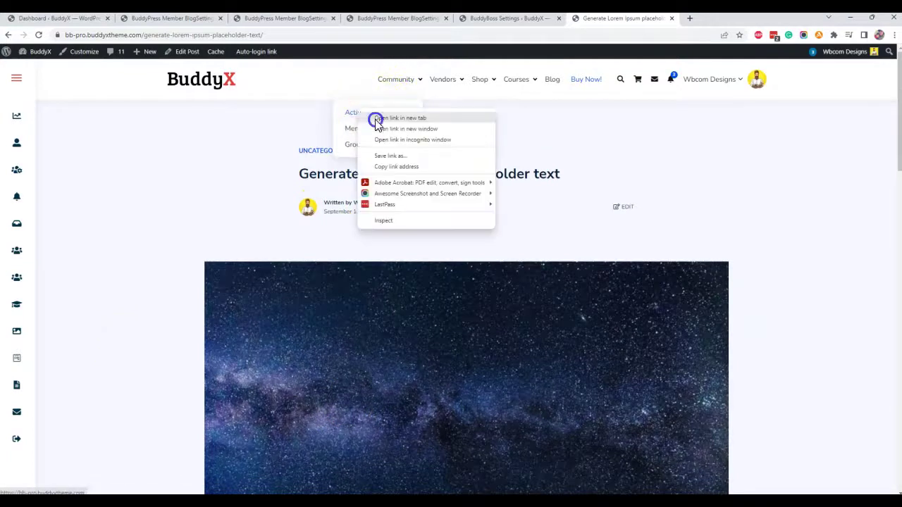
{"action": "left_click", "coordinate": [376, 116]}
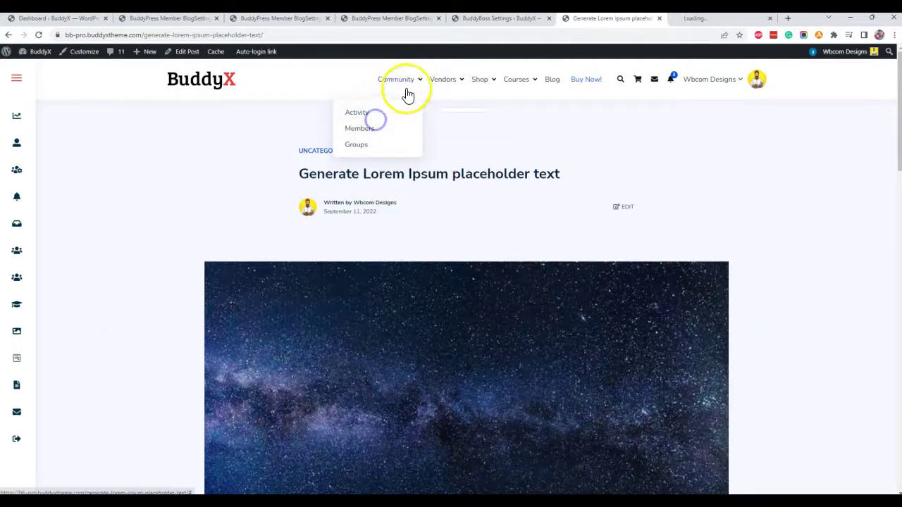
{"action": "left_click", "coordinate": [694, 19]}
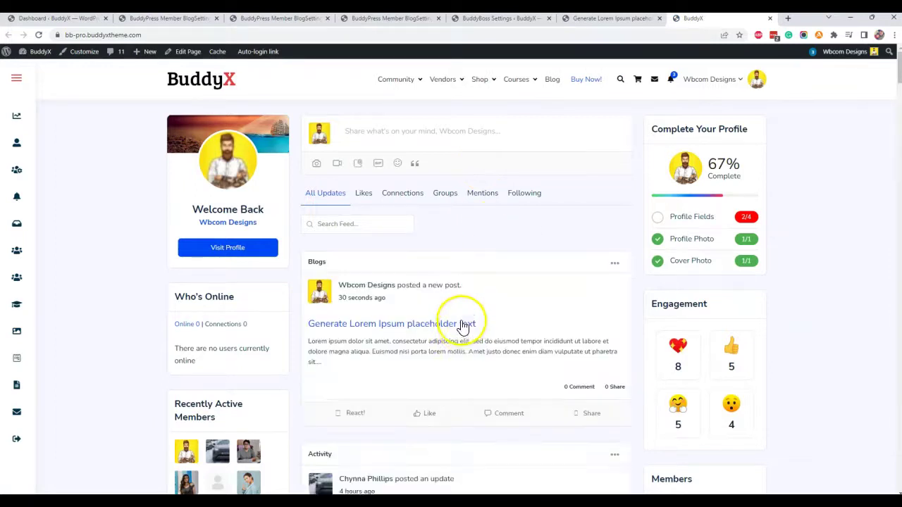
{"action": "scroll", "coordinate": [454, 319], "scroll_direction": "down", "scroll_amount": 2}
{"action": "scroll", "coordinate": [528, 279], "scroll_direction": "down", "scroll_amount": 2}
{"action": "scroll", "coordinate": [374, 276], "scroll_direction": "down", "scroll_amount": 1}
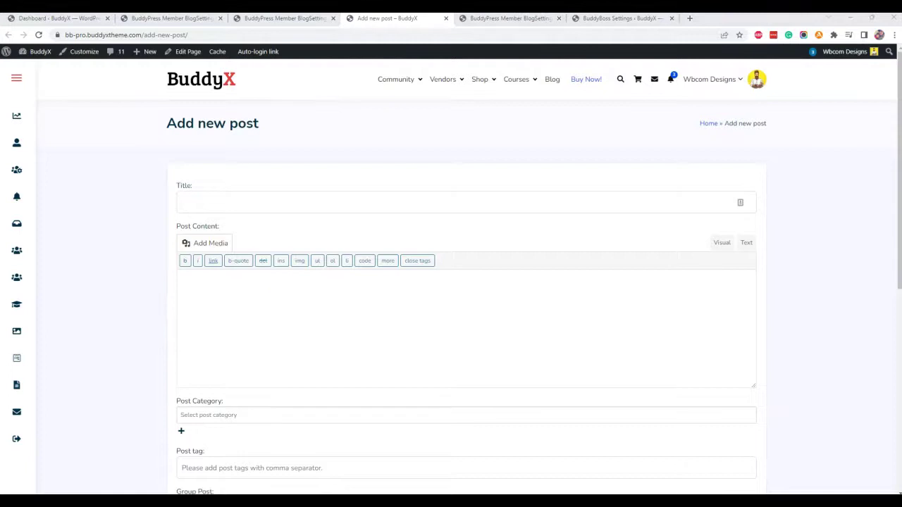
Step: Fill in a lorem ipsum title and body and set the category to Uncategorized
{"action": "left_click", "coordinate": [277, 207]}
{"action": "left_click", "coordinate": [355, 329]}
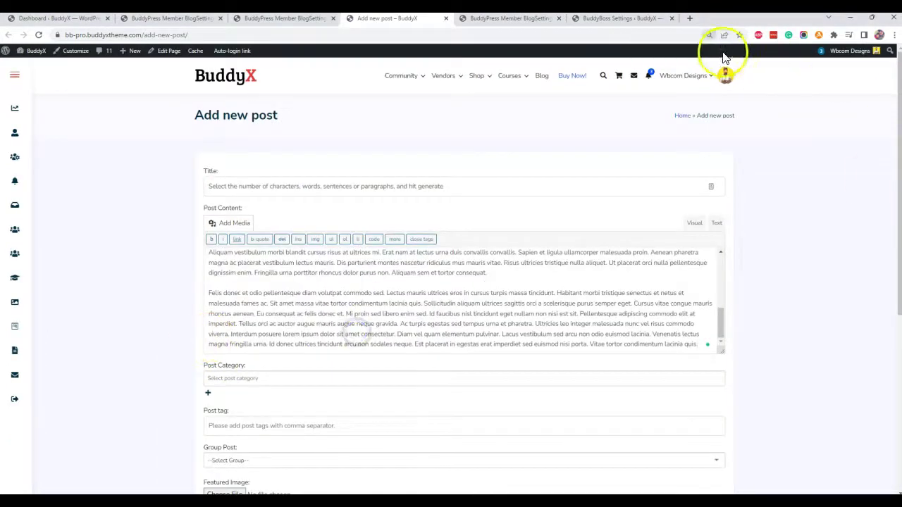
{"action": "left_click", "coordinate": [893, 34]}
{"action": "left_click", "coordinate": [865, 124]}
{"action": "scroll", "coordinate": [239, 288], "scroll_direction": "down", "scroll_amount": 2}
{"action": "left_click", "coordinate": [209, 376]}
{"action": "left_click", "coordinate": [210, 444]}
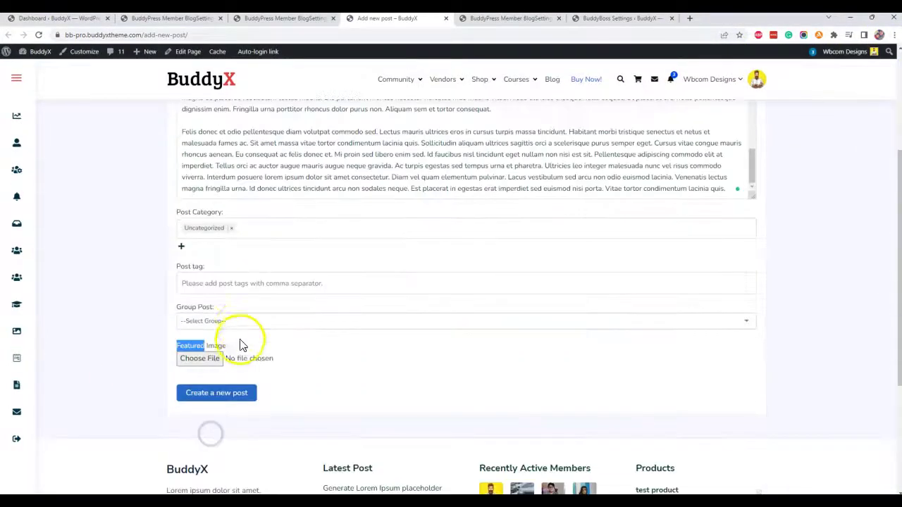
Step: Link the post to The Godfather group, attach the hd-wallpaper image, and publish it
{"action": "left_click", "coordinate": [230, 321]}
{"action": "left_click", "coordinate": [220, 356]}
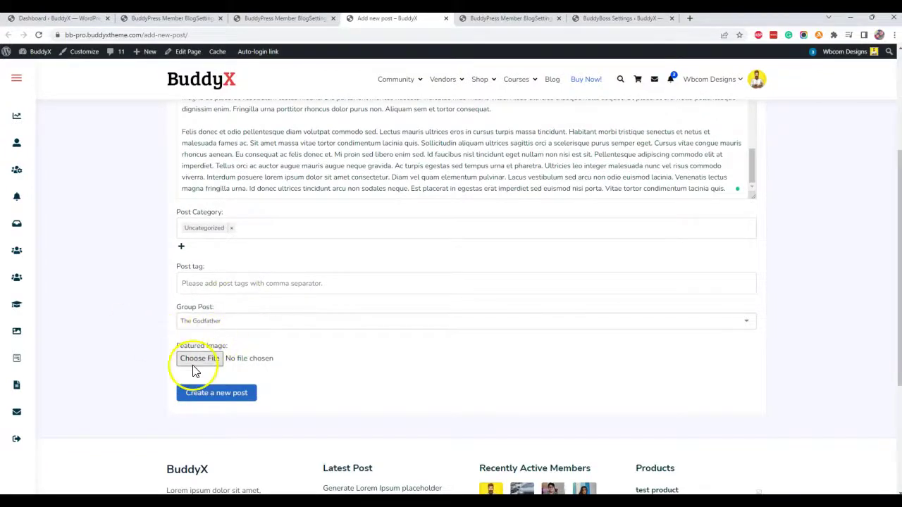
{"action": "left_click", "coordinate": [196, 359]}
{"action": "double_click", "coordinate": [282, 129]}
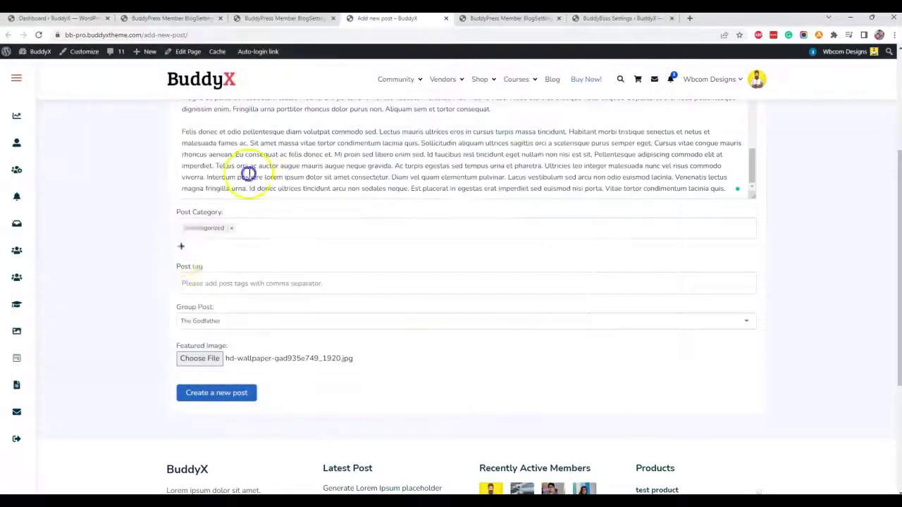
{"action": "left_click", "coordinate": [210, 448]}
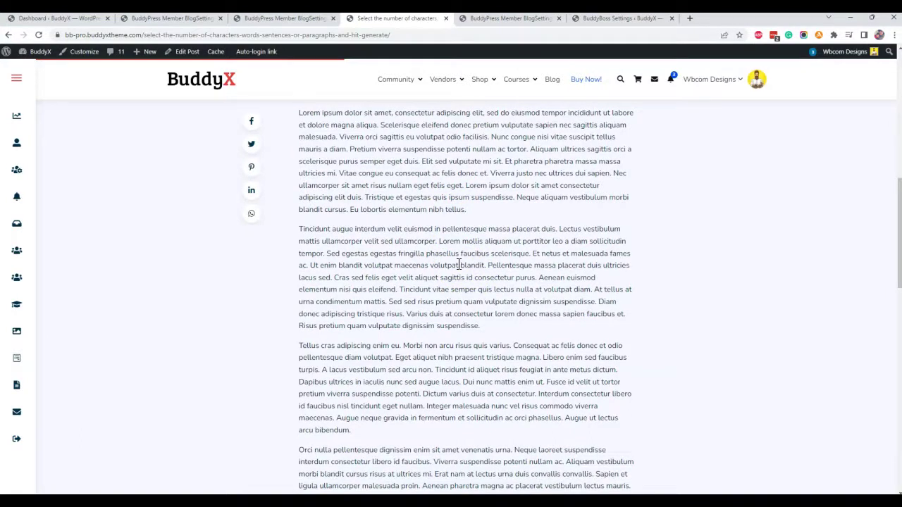
Step: Scroll through the published post, then go to the Community Activity page
{"action": "scroll", "coordinate": [458, 264], "scroll_direction": "down", "scroll_amount": 5}
{"action": "scroll", "coordinate": [459, 264], "scroll_direction": "up", "scroll_amount": 8}
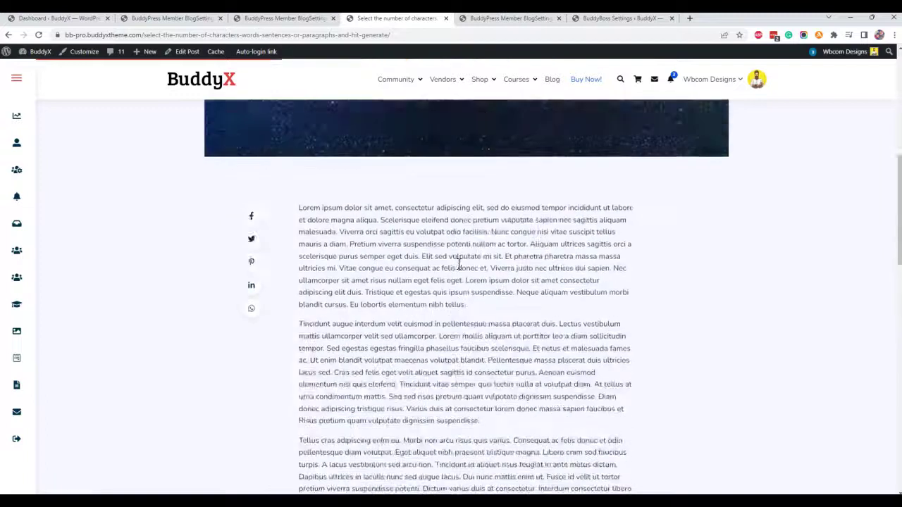
{"action": "scroll", "coordinate": [458, 264], "scroll_direction": "up", "scroll_amount": 4}
{"action": "scroll", "coordinate": [457, 264], "scroll_direction": "up", "scroll_amount": 2}
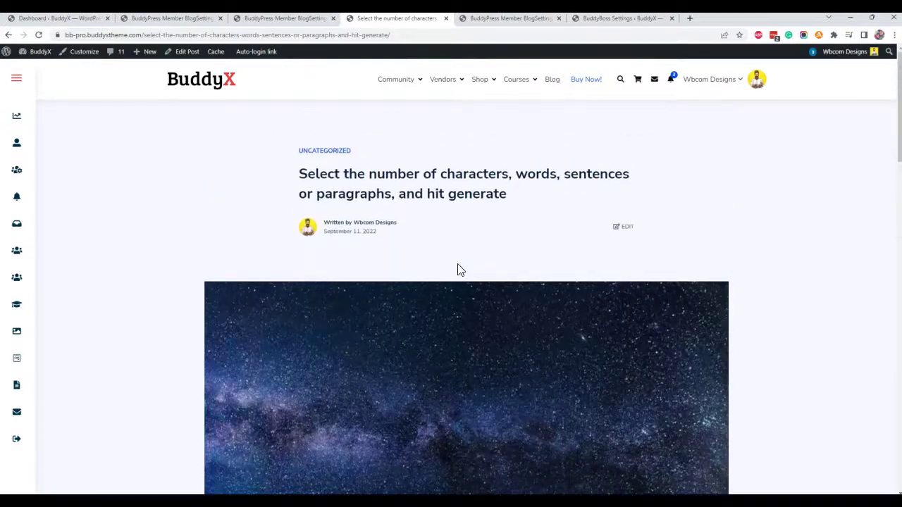
{"action": "mouse_move", "coordinate": [396, 79]}
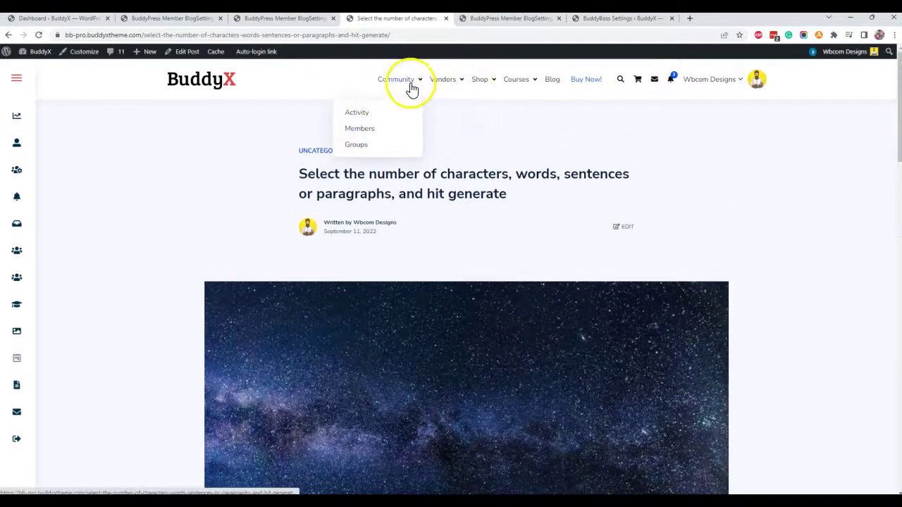
{"action": "left_click", "coordinate": [367, 116]}
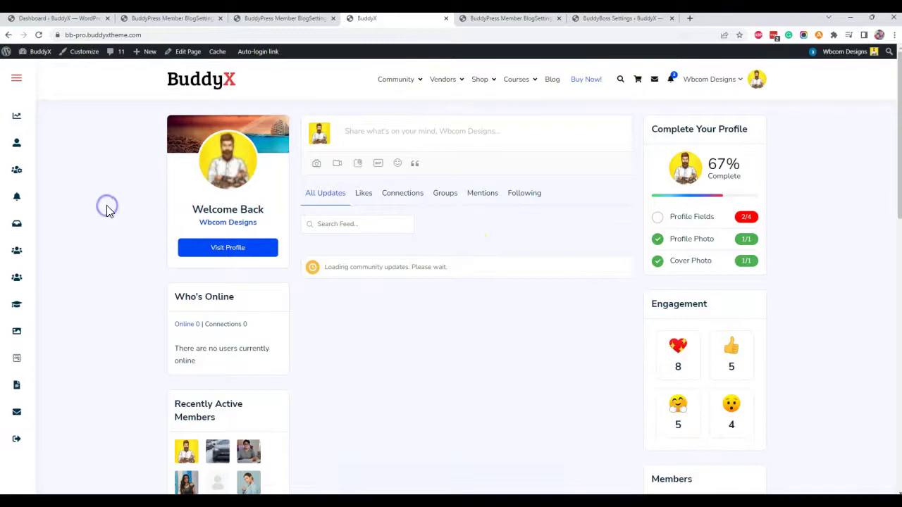
Step: Follow The Godfather link on the new activity entry and open the group's Feed tab
{"action": "scroll", "coordinate": [106, 209], "scroll_direction": "down", "scroll_amount": 2}
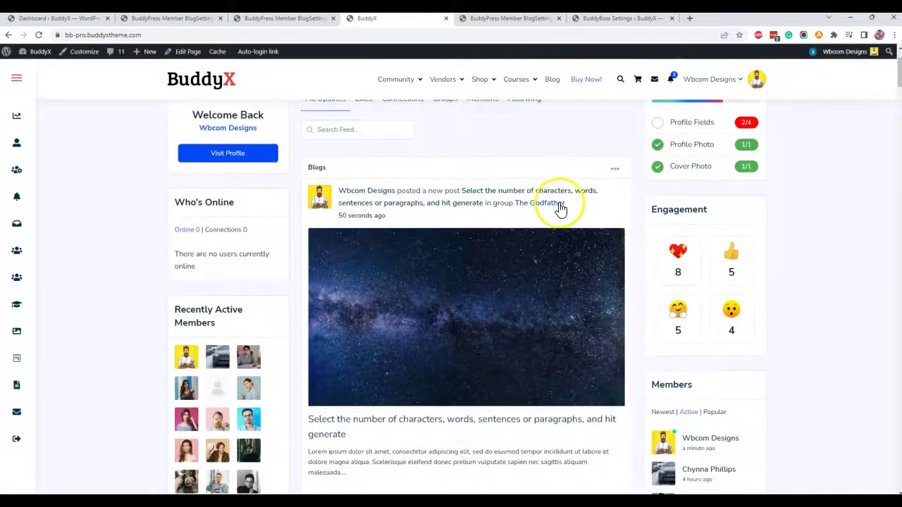
{"action": "left_click", "coordinate": [558, 204]}
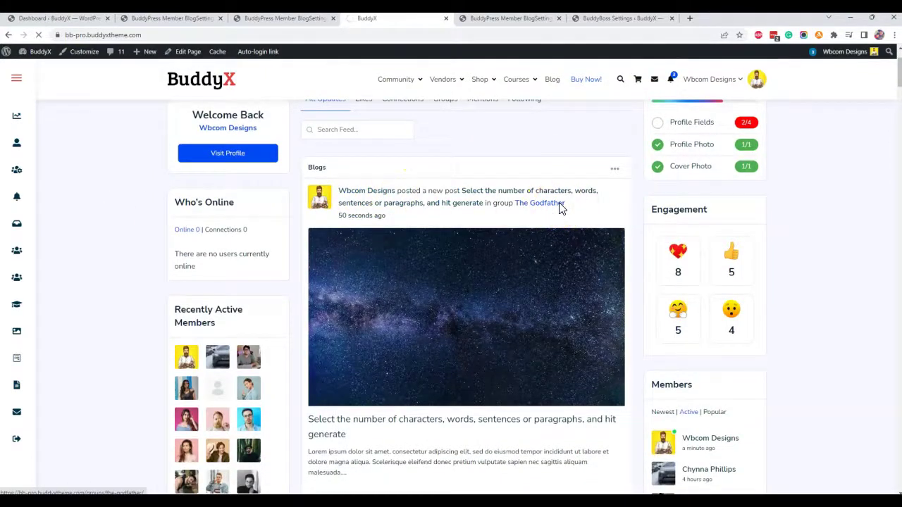
{"action": "left_click", "coordinate": [607, 271]}
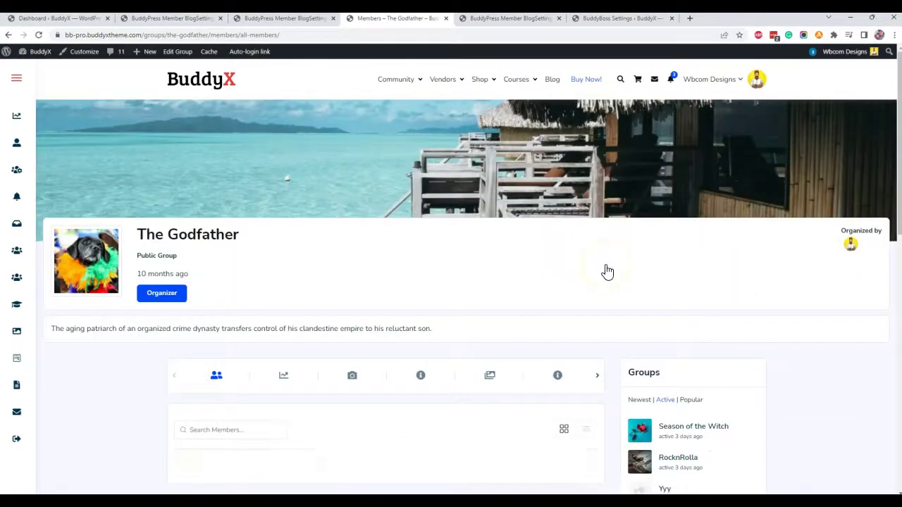
{"action": "scroll", "coordinate": [521, 257], "scroll_direction": "down", "scroll_amount": 3}
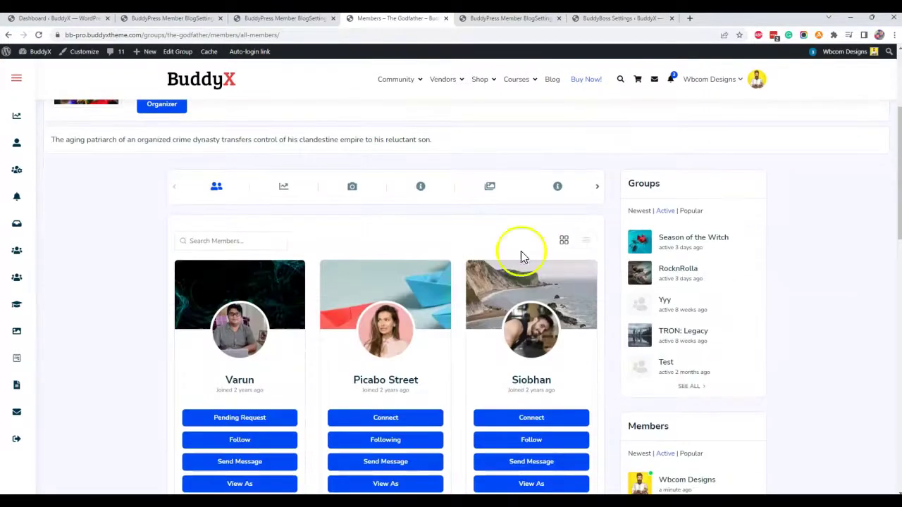
{"action": "left_click", "coordinate": [284, 198]}
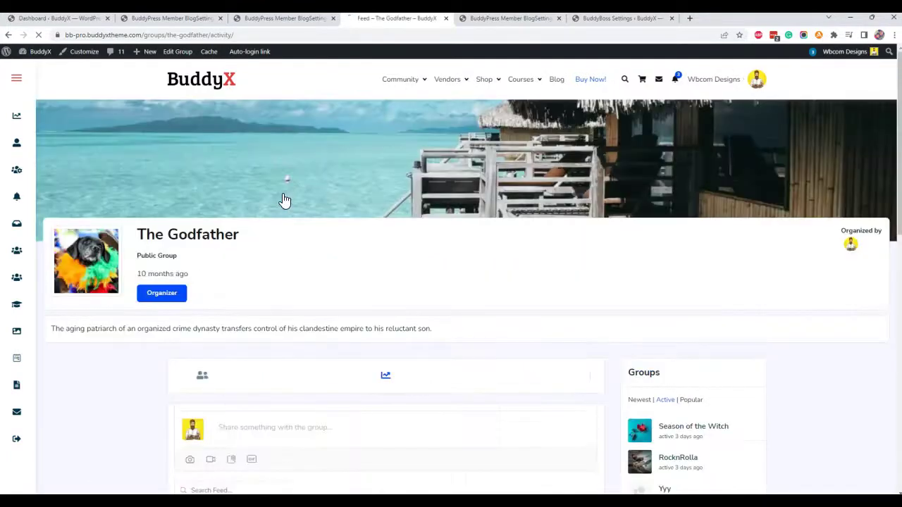
Step: Check both posts on The Godfather's Blog tab, then open your own profile activity timeline
{"action": "left_click", "coordinate": [551, 152]}
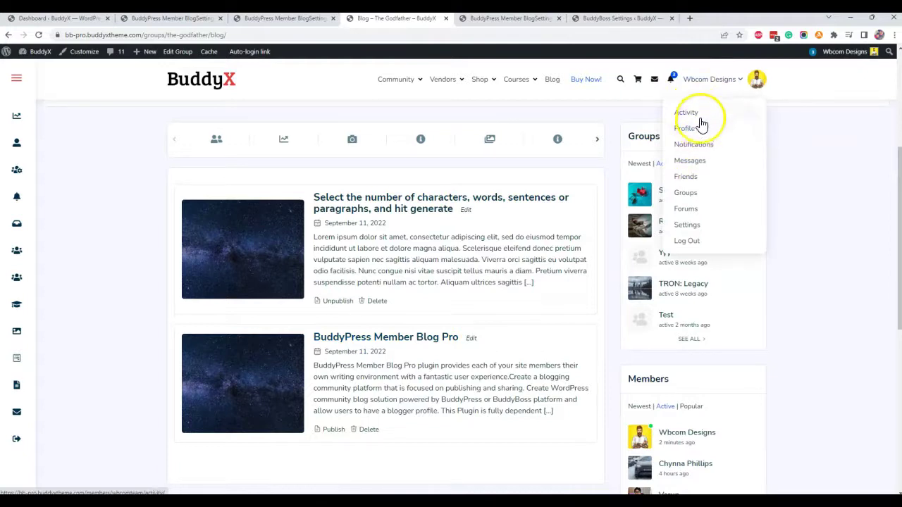
{"action": "left_click", "coordinate": [695, 115]}
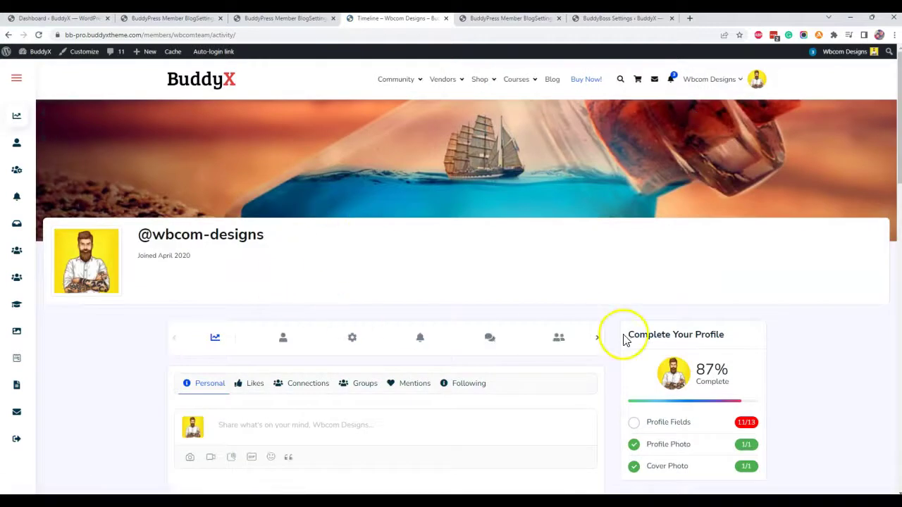
Step: Scroll the profile tab carousel to reveal and open the Blog section
{"action": "left_click", "coordinate": [597, 338]}
{"action": "left_click", "coordinate": [597, 338]}
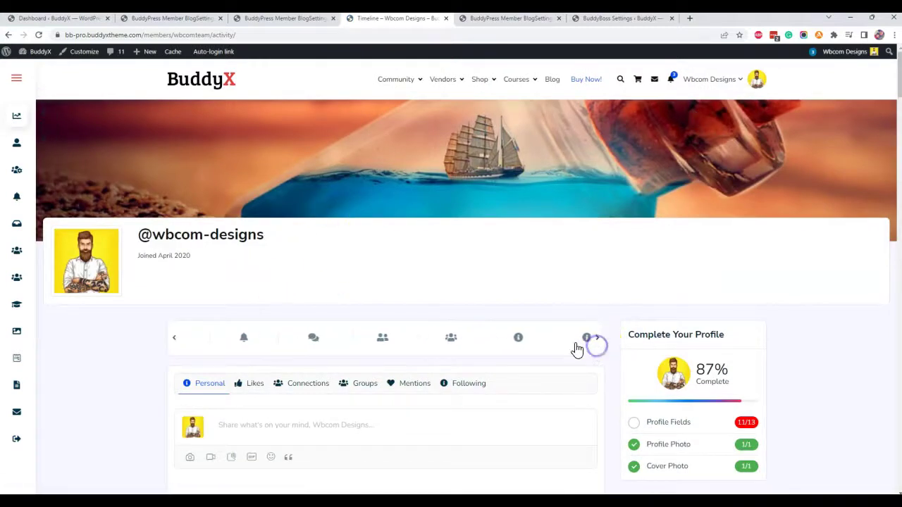
{"action": "left_click", "coordinate": [597, 338]}
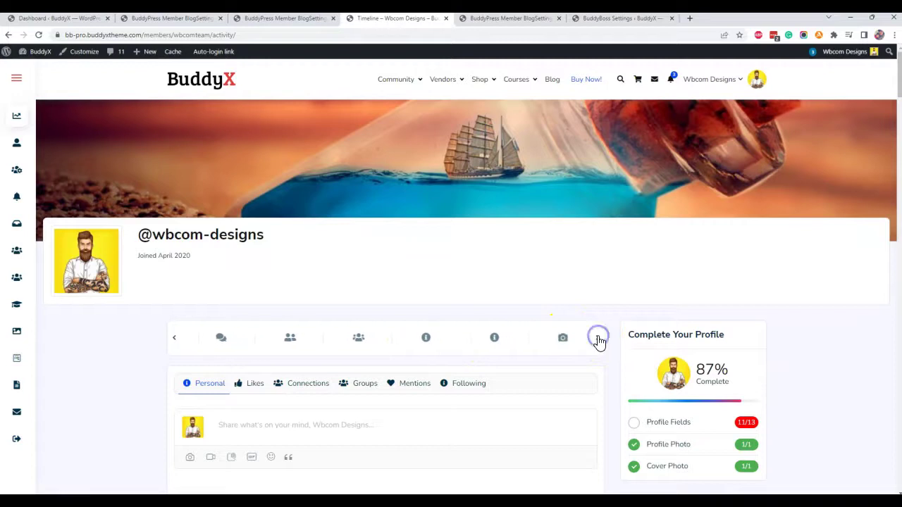
{"action": "left_click", "coordinate": [598, 339]}
{"action": "left_click", "coordinate": [598, 340]}
{"action": "left_click", "coordinate": [501, 350]}
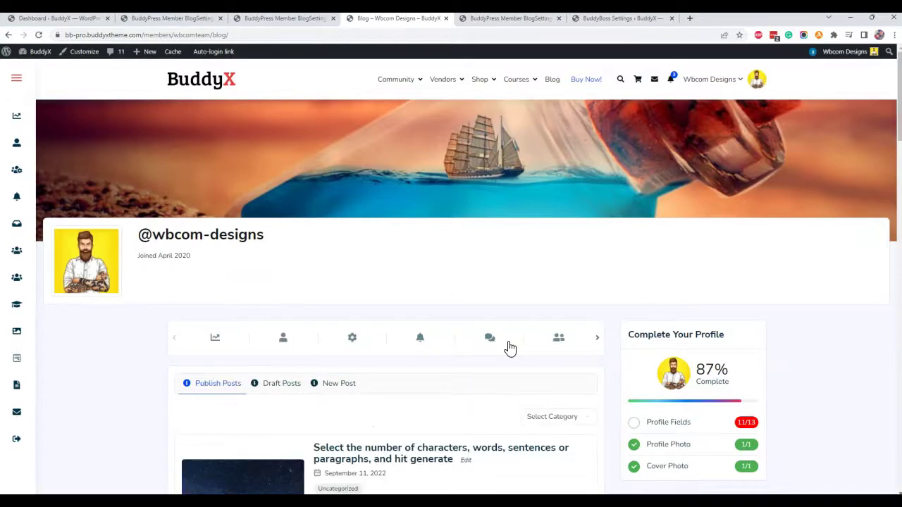
Step: Browse the Publish Posts list, from the new September 2022 posts down to older 2020 ones
{"action": "left_click", "coordinate": [243, 266]}
{"action": "scroll", "coordinate": [239, 275], "scroll_direction": "down", "scroll_amount": 2}
{"action": "scroll", "coordinate": [229, 282], "scroll_direction": "down", "scroll_amount": 1}
{"action": "scroll", "coordinate": [236, 352], "scroll_direction": "down", "scroll_amount": 2}
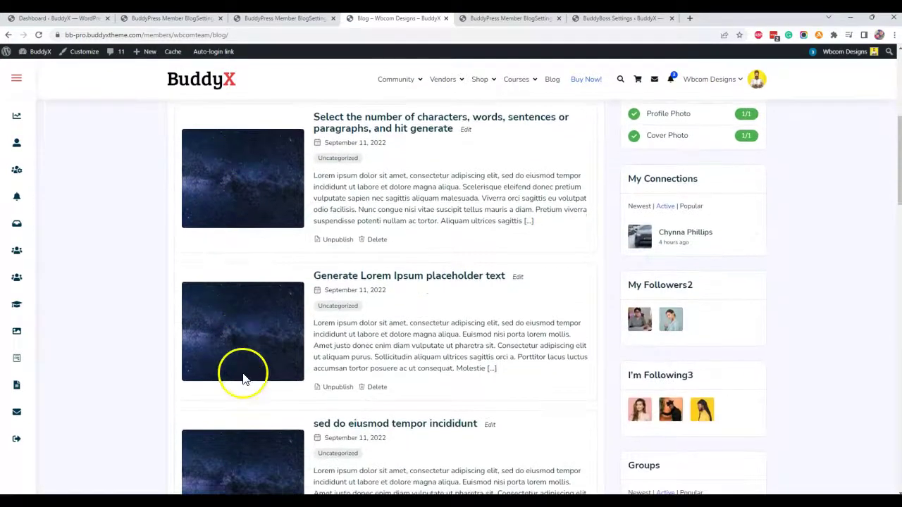
{"action": "scroll", "coordinate": [245, 394], "scroll_direction": "down", "scroll_amount": 1}
{"action": "scroll", "coordinate": [250, 394], "scroll_direction": "up", "scroll_amount": 3}
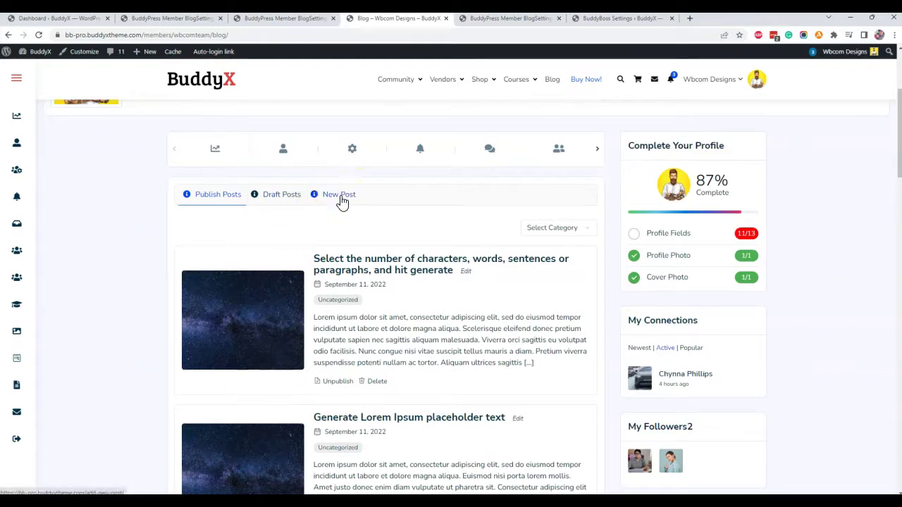
{"action": "scroll", "coordinate": [341, 202], "scroll_direction": "down", "scroll_amount": 3}
{"action": "scroll", "coordinate": [341, 202], "scroll_direction": "down", "scroll_amount": 3}
{"action": "scroll", "coordinate": [342, 202], "scroll_direction": "down", "scroll_amount": 3}
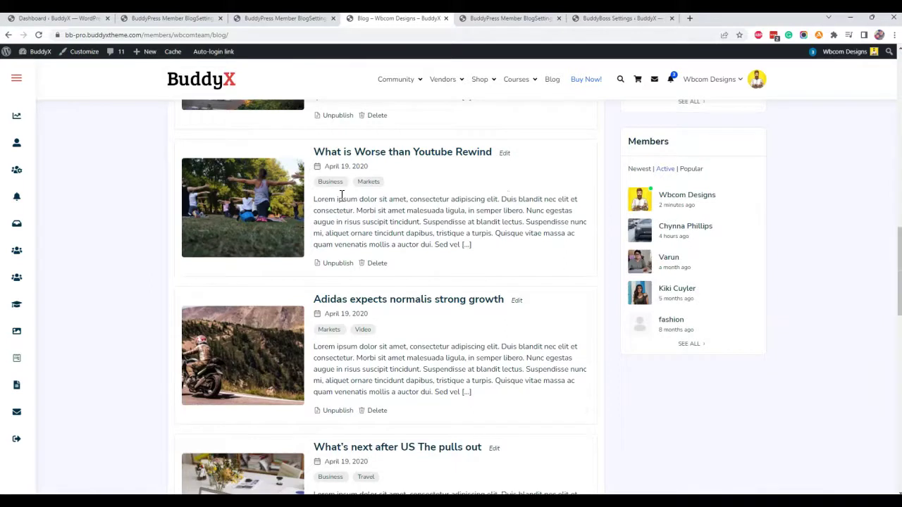
Step: On the Member Blog Restrictions page, add a new restriction row for the Subscriber role
{"action": "left_click", "coordinate": [168, 20]}
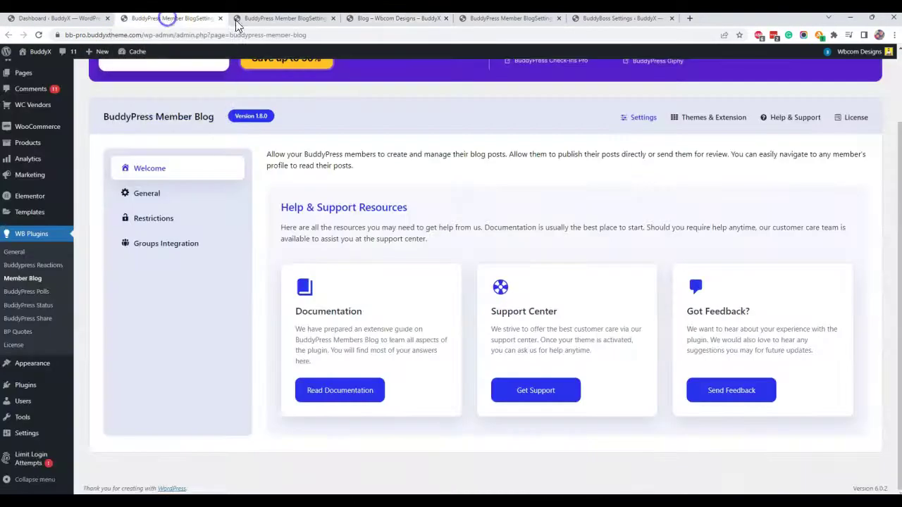
{"action": "left_click", "coordinate": [312, 21]}
{"action": "left_click", "coordinate": [397, 20]}
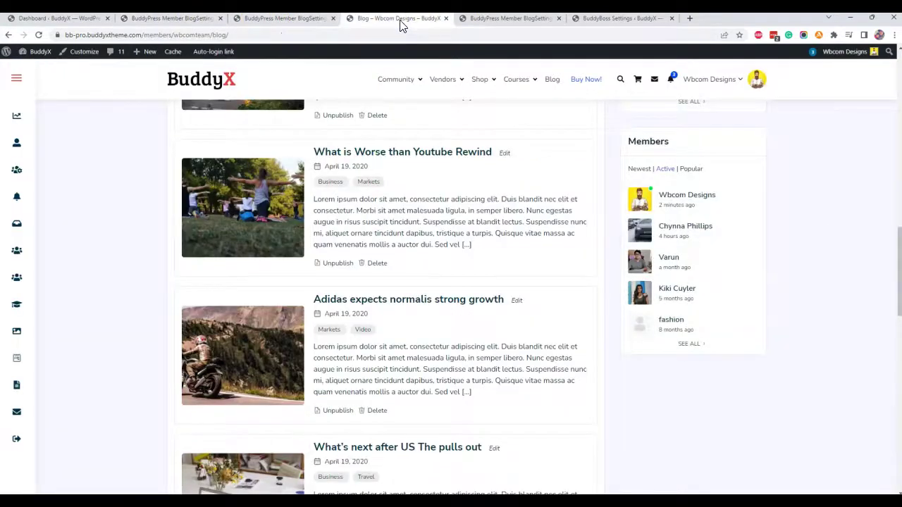
{"action": "left_click", "coordinate": [503, 18]}
{"action": "scroll", "coordinate": [413, 237], "scroll_direction": "down", "scroll_amount": 3}
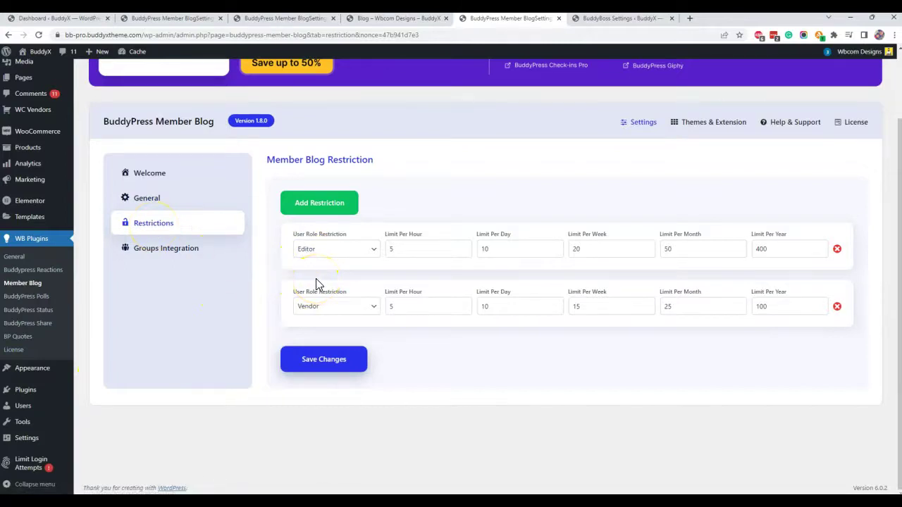
{"action": "left_click", "coordinate": [318, 204]}
{"action": "scroll", "coordinate": [372, 322], "scroll_direction": "down", "scroll_amount": 1}
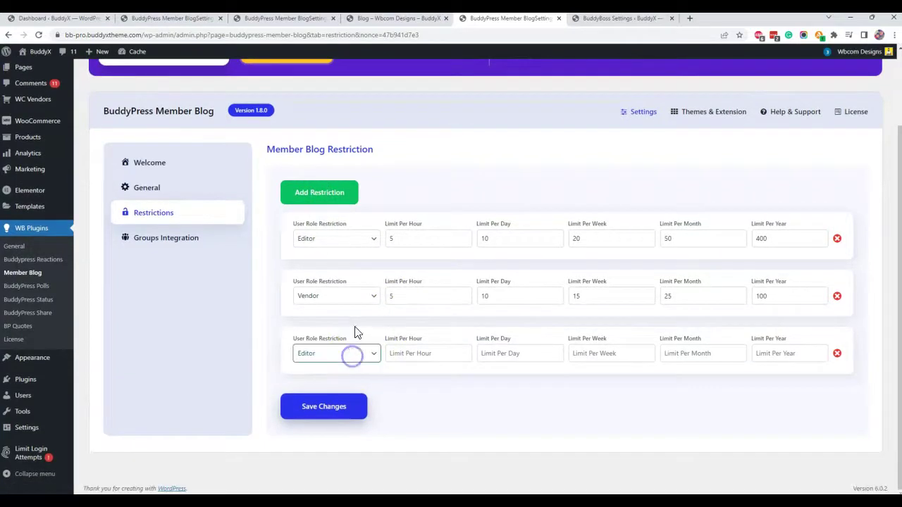
{"action": "left_click", "coordinate": [352, 358]}
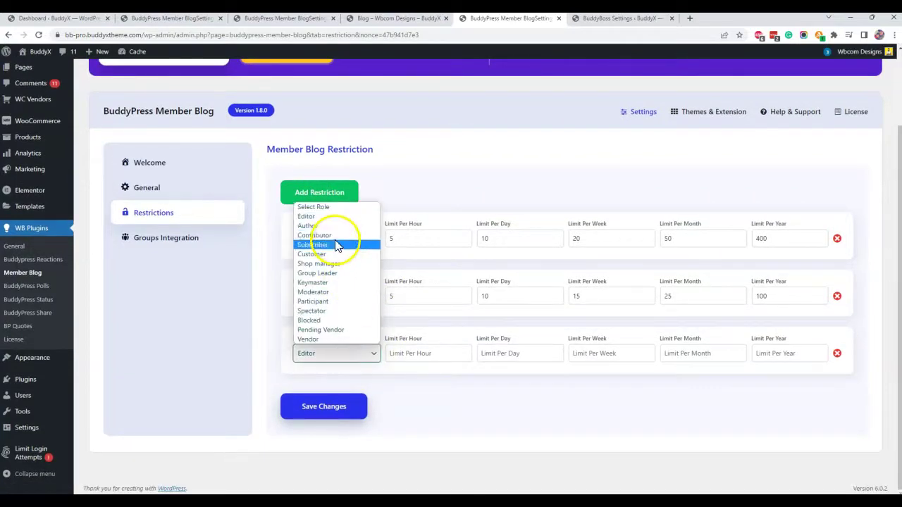
{"action": "left_click", "coordinate": [337, 245]}
Step: Limit Subscribers to 2 posts per hour, 3 per day and 5 per week
{"action": "left_click", "coordinate": [432, 352]}
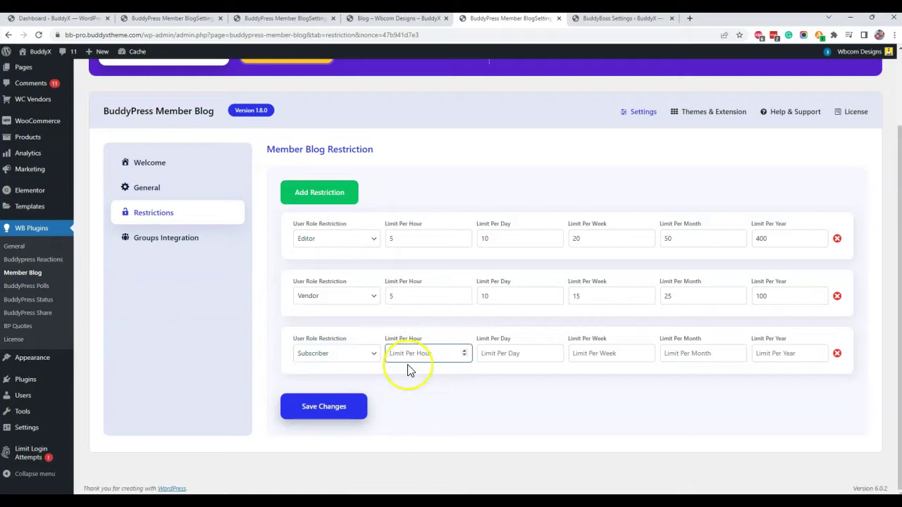
{"action": "type", "text": "2"}
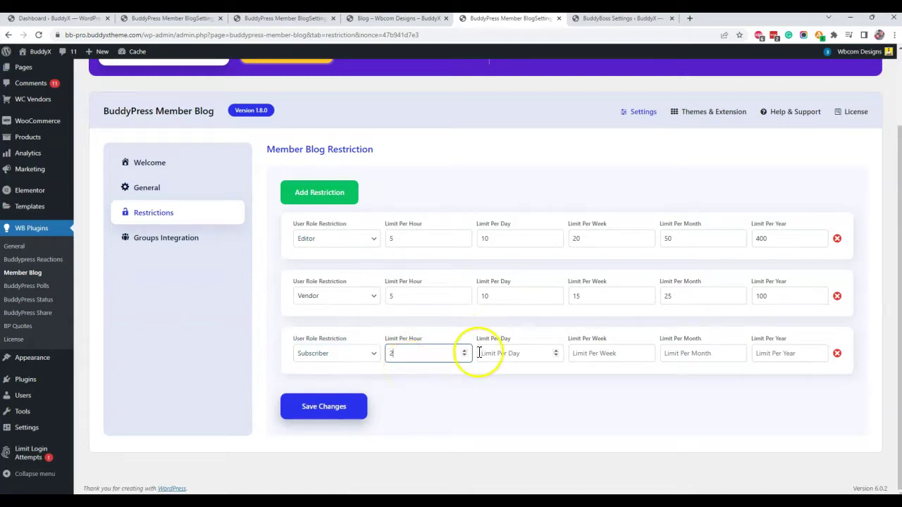
{"action": "left_click", "coordinate": [513, 353]}
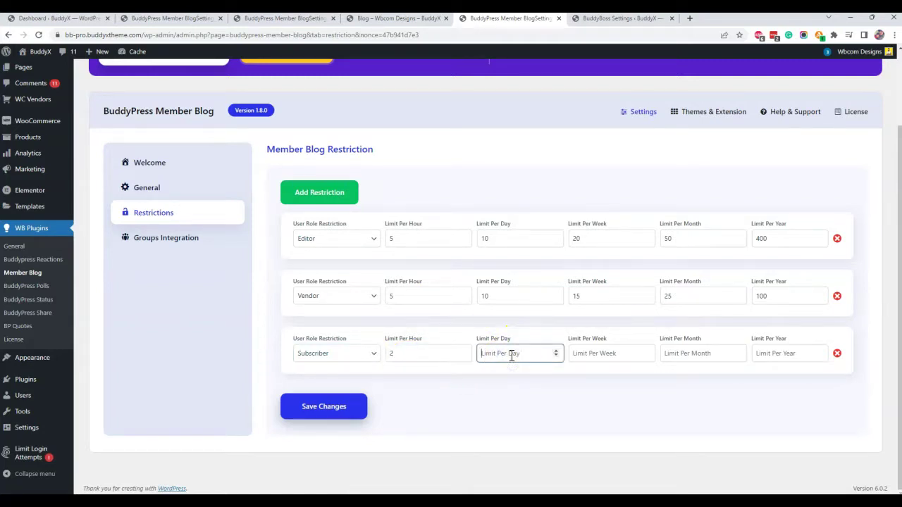
{"action": "type", "text": "3"}
{"action": "left_click", "coordinate": [614, 351]}
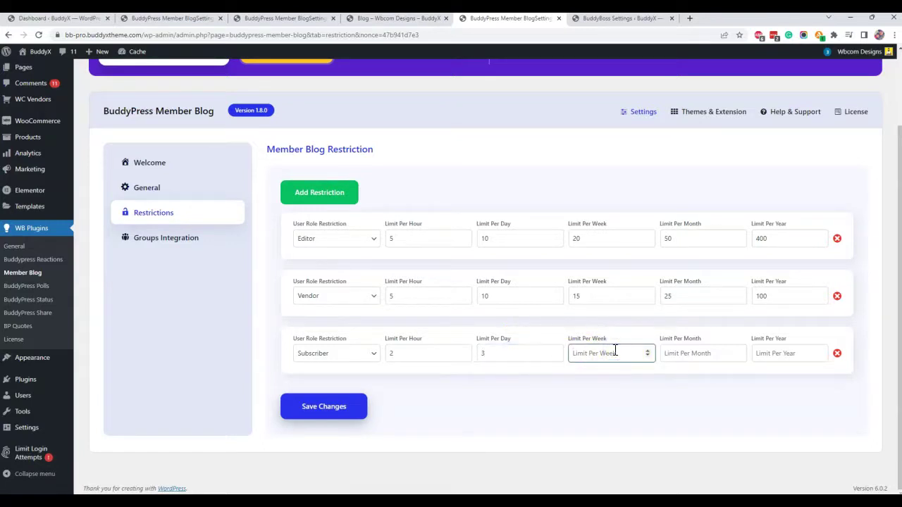
{"action": "type", "text": "5"}
{"action": "left_click", "coordinate": [626, 395]}
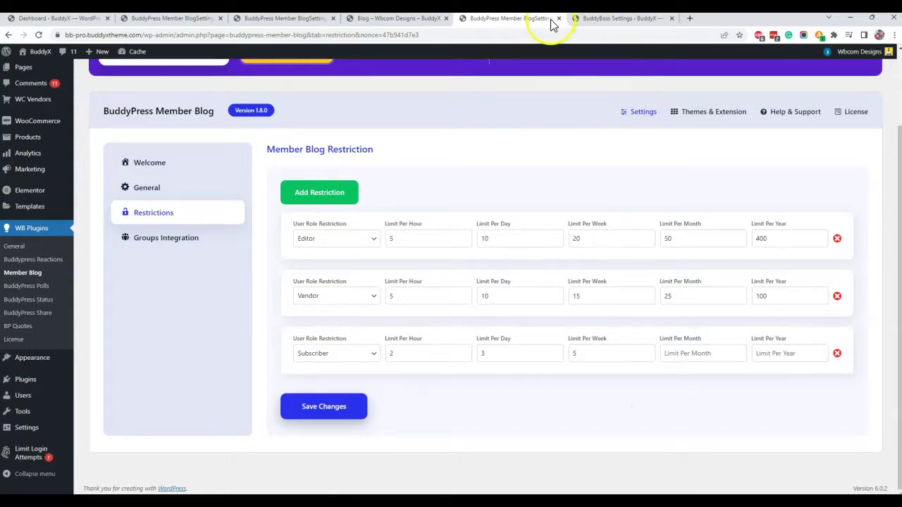
Step: Review Groups Integration: group posting and post activity on for admins, moderators and members
{"action": "left_click", "coordinate": [145, 248]}
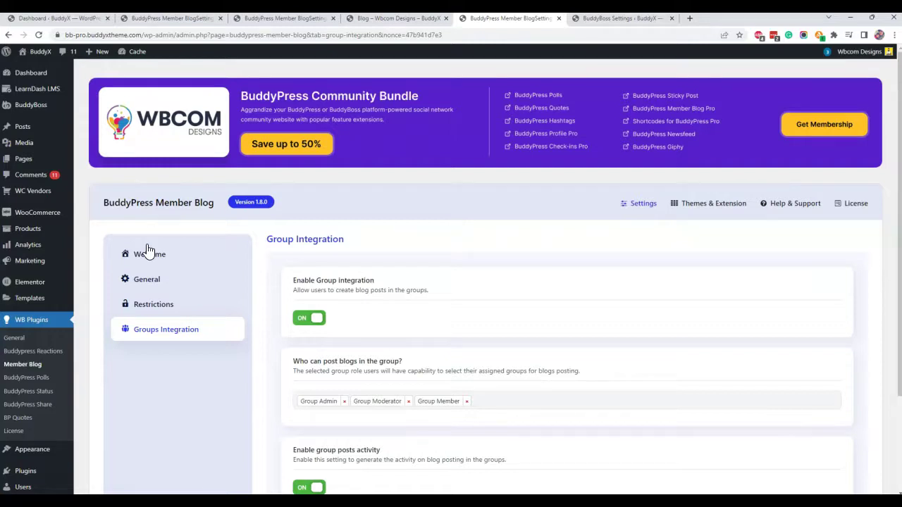
{"action": "scroll", "coordinate": [204, 310], "scroll_direction": "down", "scroll_amount": 3}
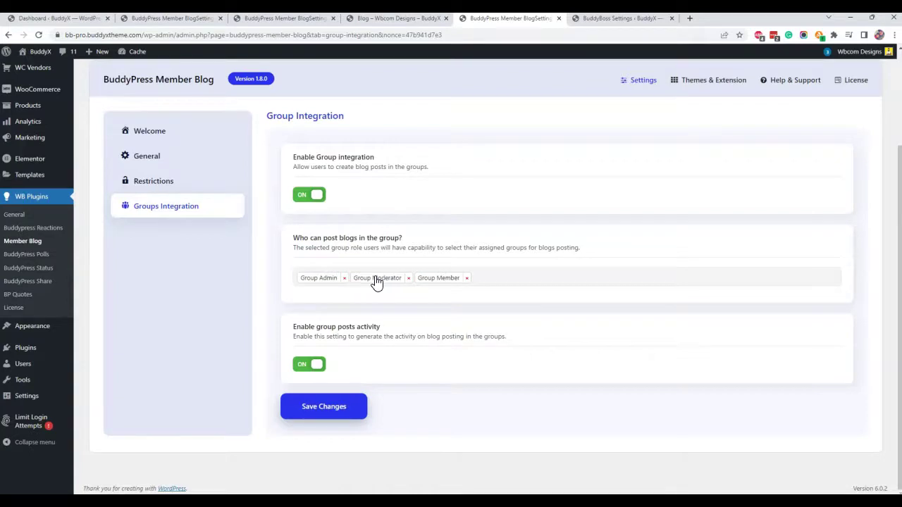
{"action": "scroll", "coordinate": [377, 282], "scroll_direction": "up", "scroll_amount": 1}
{"action": "left_click", "coordinate": [435, 334]}
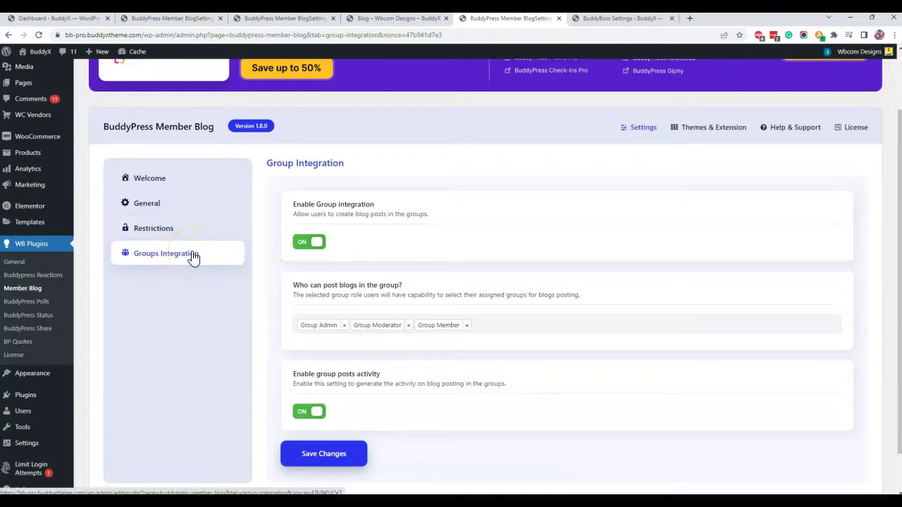
{"action": "left_click", "coordinate": [173, 204]}
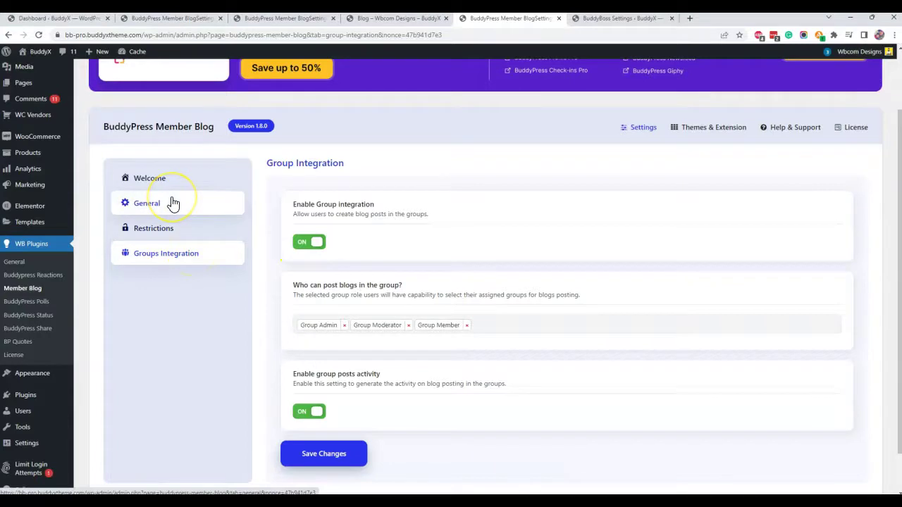